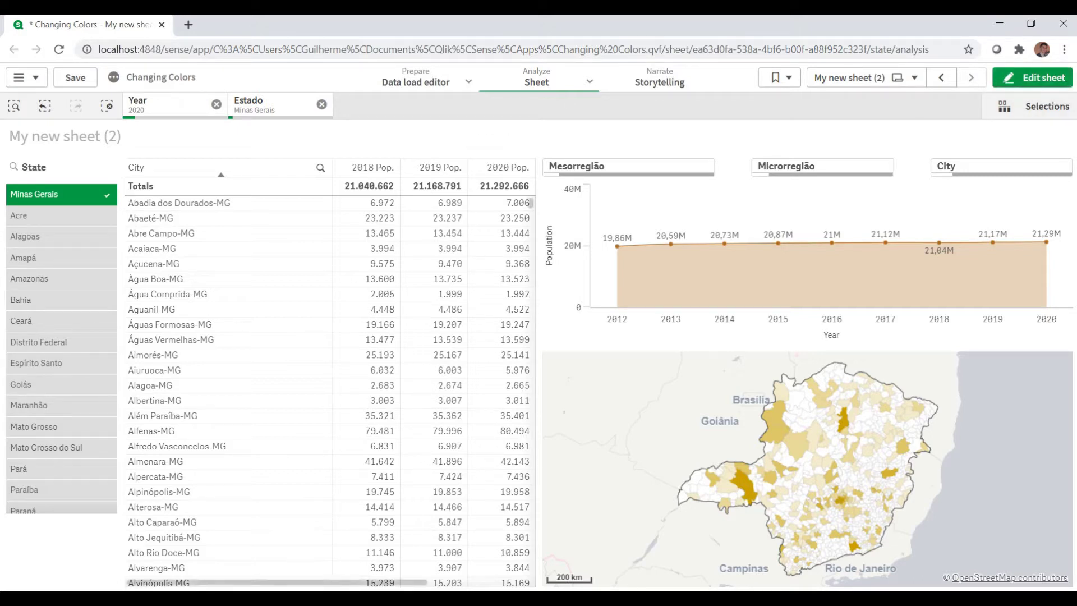
Place a Multi KPI object at the sheet's bottom-left, below the State filter
{"action": "left_click", "coordinate": [155, 598]}
{"action": "left_click", "coordinate": [189, 579]}
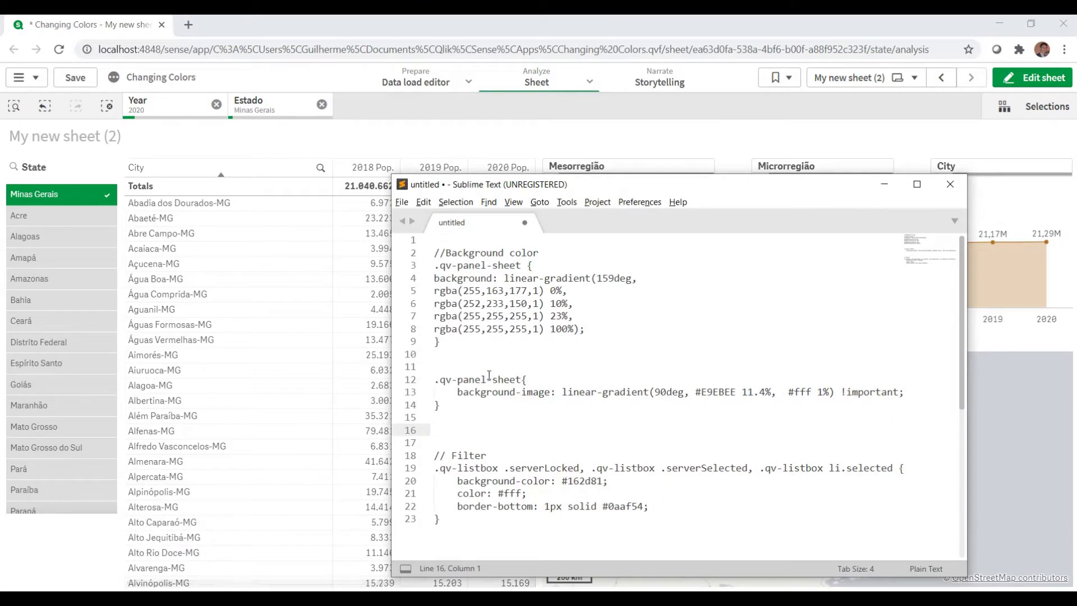
{"action": "left_click", "coordinate": [579, 124]}
{"action": "left_click", "coordinate": [998, 81]}
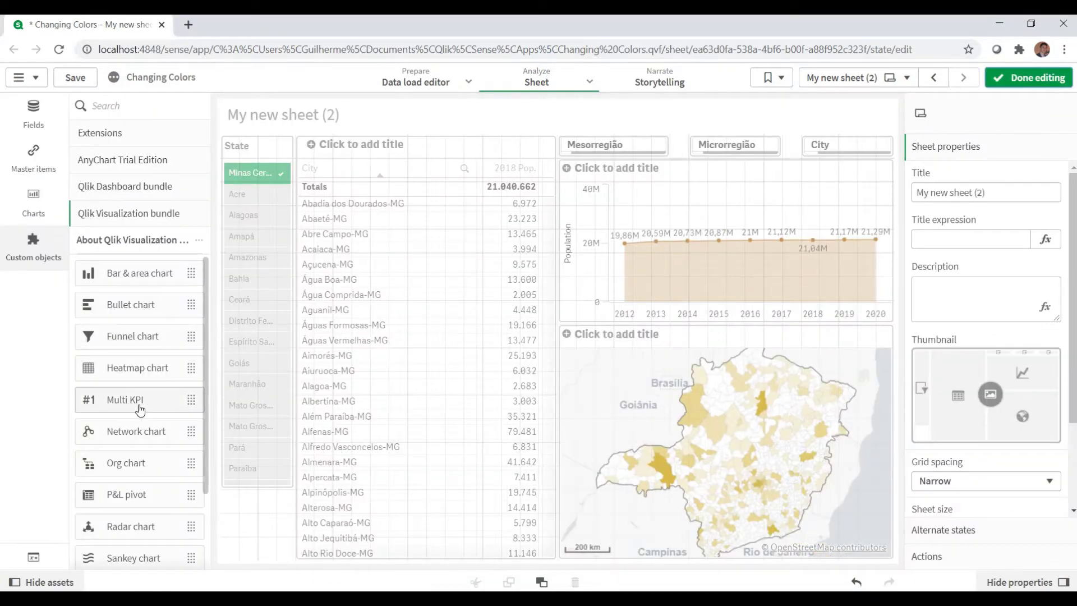
{"action": "left_click_drag", "start_coordinate": [137, 408], "coordinate": [264, 520]}
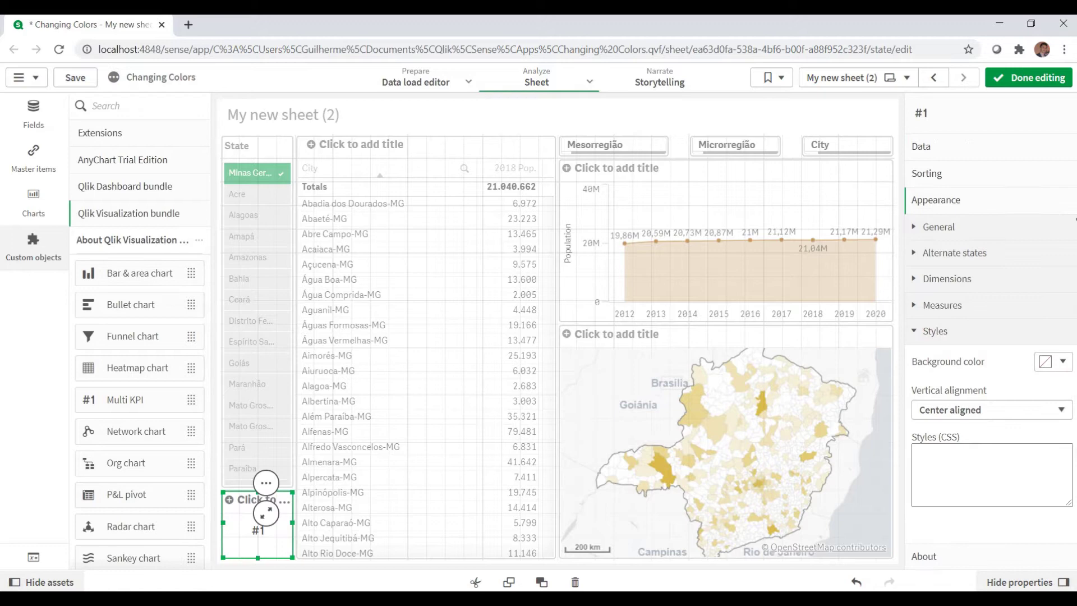
Give the Multi KPI the measure 1, with its label and value hidden
{"action": "left_click", "coordinate": [977, 342]}
{"action": "left_click", "coordinate": [986, 152]}
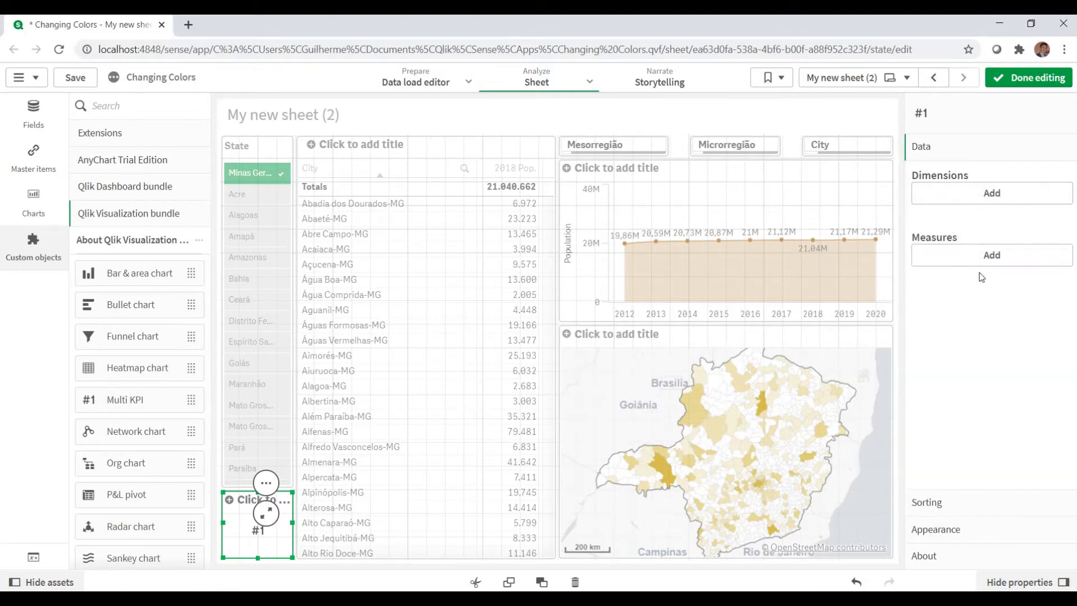
{"action": "left_click", "coordinate": [976, 260]}
{"action": "type", "text": "1"}
{"action": "key", "text": "Return"}
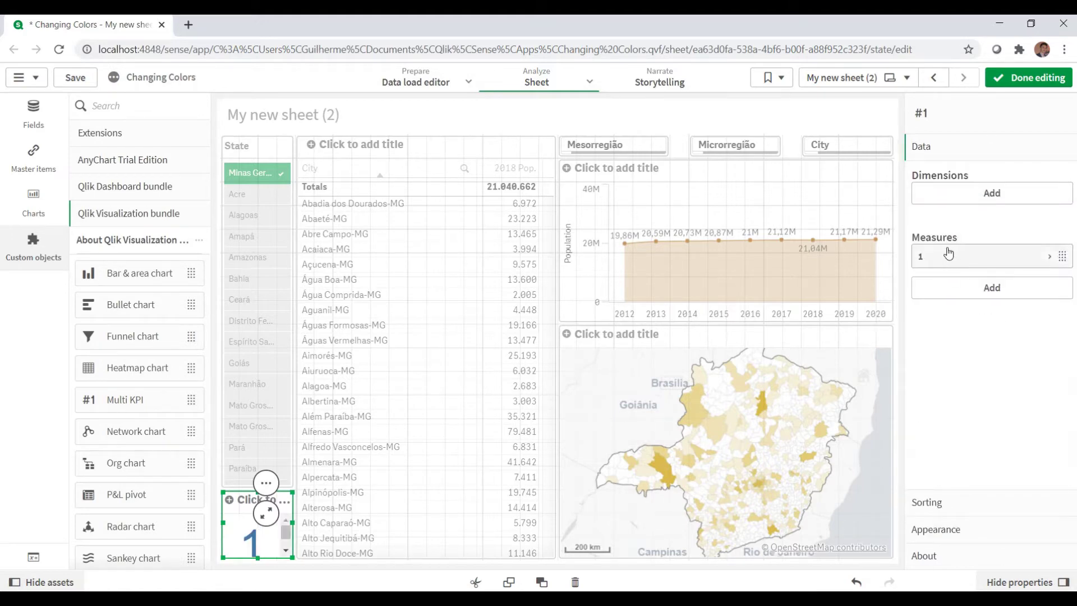
{"action": "left_click", "coordinate": [979, 259]}
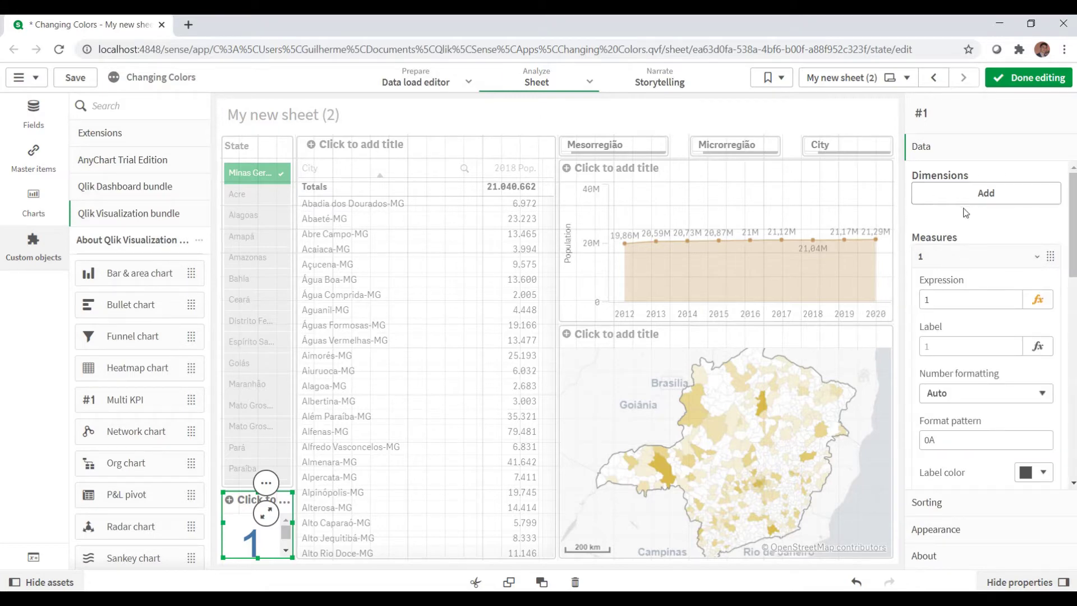
{"action": "scroll", "coordinate": [979, 387], "scroll_direction": "down", "scroll_amount": 2}
{"action": "scroll", "coordinate": [979, 386], "scroll_direction": "down", "scroll_amount": 1}
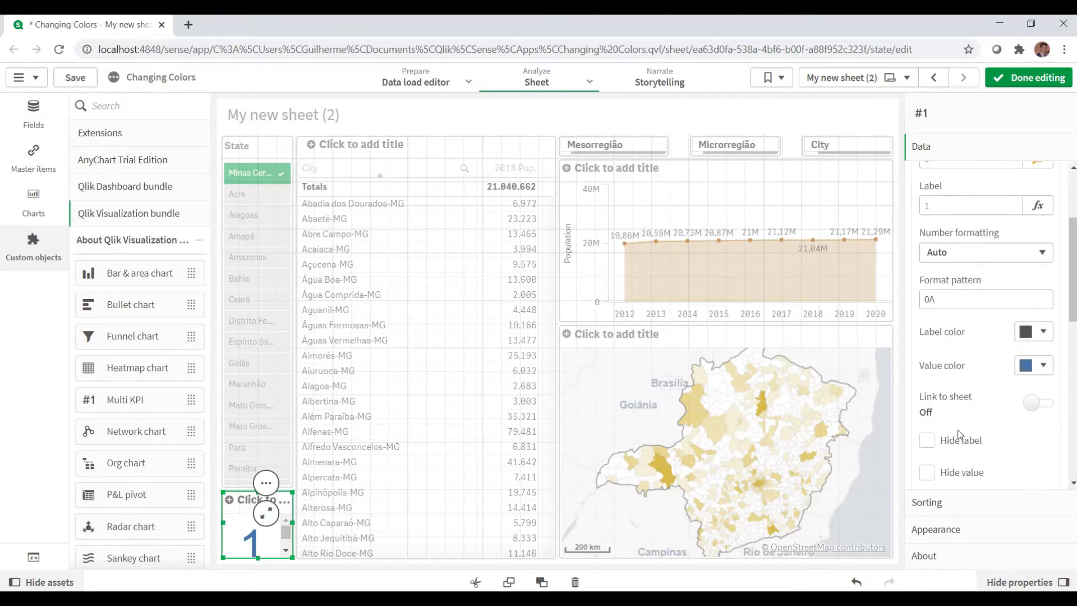
{"action": "left_click", "coordinate": [958, 442]}
{"action": "left_click", "coordinate": [958, 474]}
{"action": "scroll", "coordinate": [1004, 252], "scroll_direction": "up", "scroll_amount": 3}
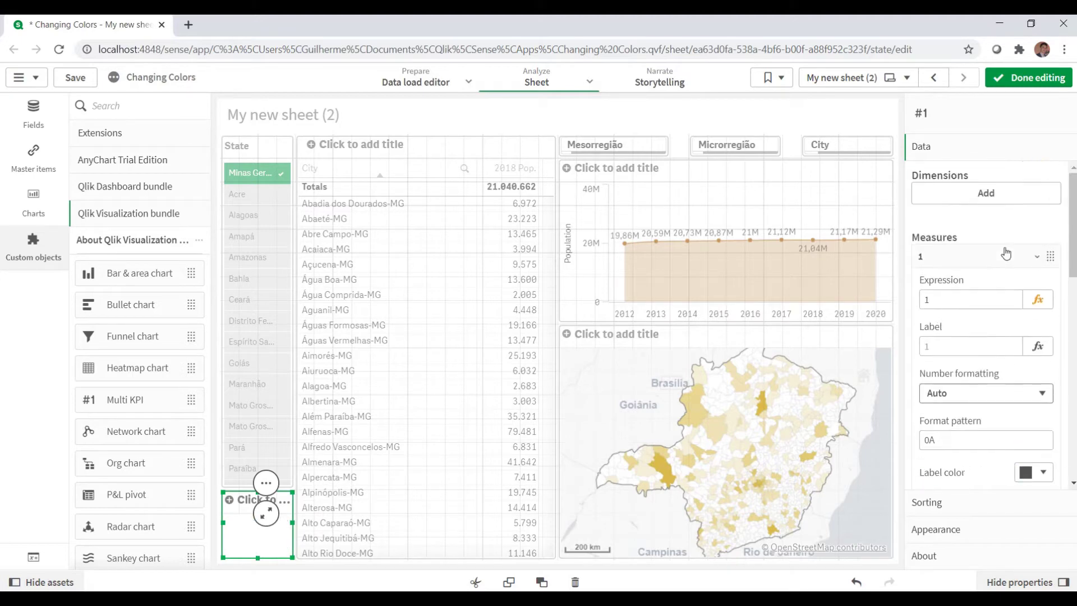
{"action": "left_click", "coordinate": [1004, 256]}
Turn off the object's title and shrink the blank object from its top edge
{"action": "left_click", "coordinate": [993, 529]}
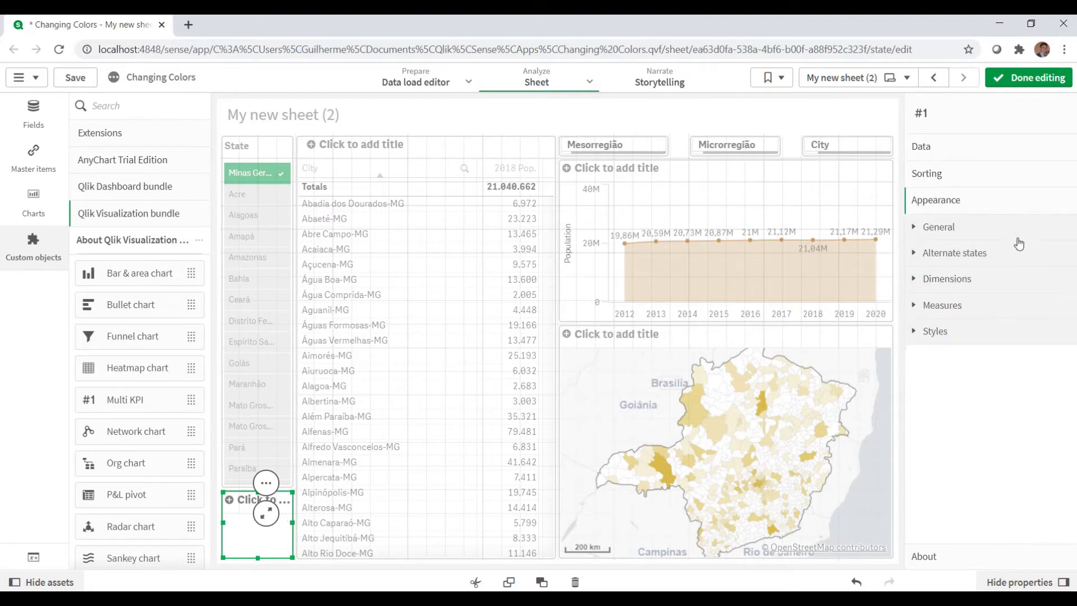
{"action": "left_click", "coordinate": [1013, 237]}
{"action": "left_click", "coordinate": [1043, 261]}
{"action": "left_click", "coordinate": [1012, 235]}
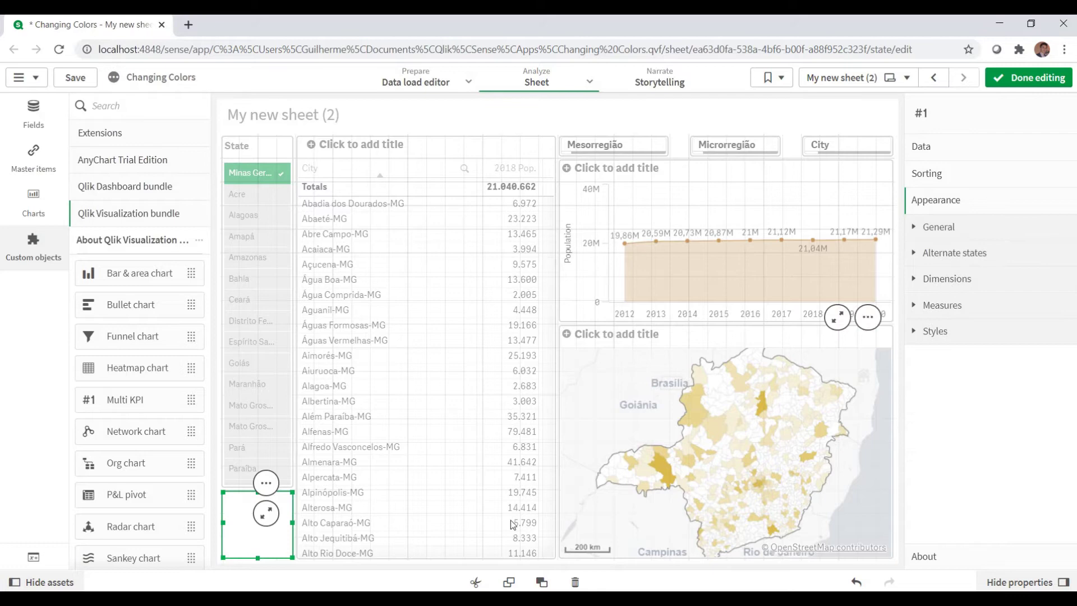
{"action": "left_click_drag", "start_coordinate": [292, 492], "coordinate": [293, 509]}
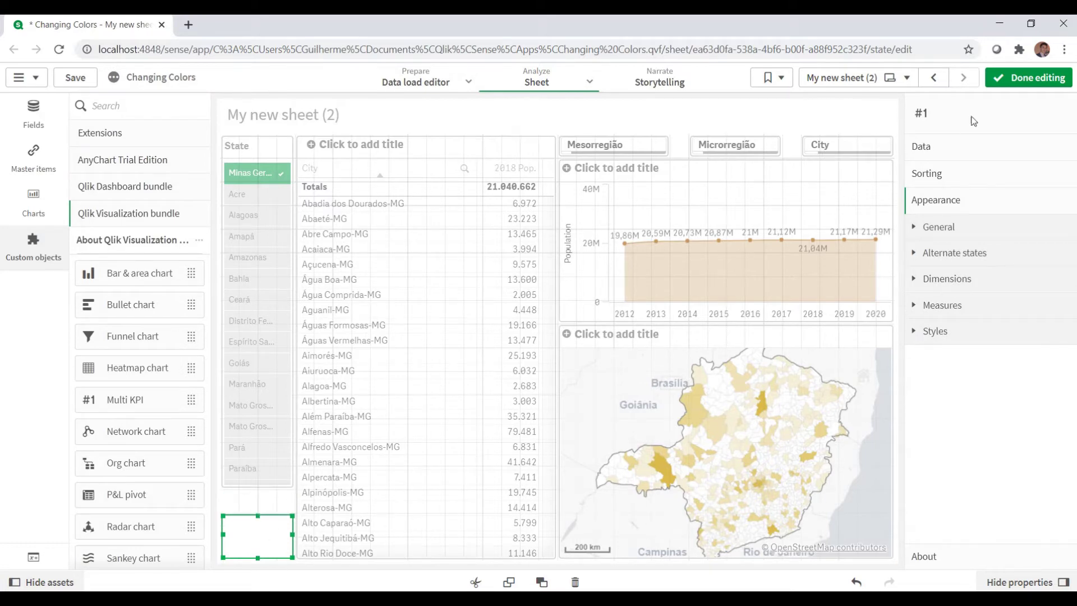
Exit edit mode to view the sheet, then open Chrome DevTools over the page
{"action": "left_click", "coordinate": [1029, 77]}
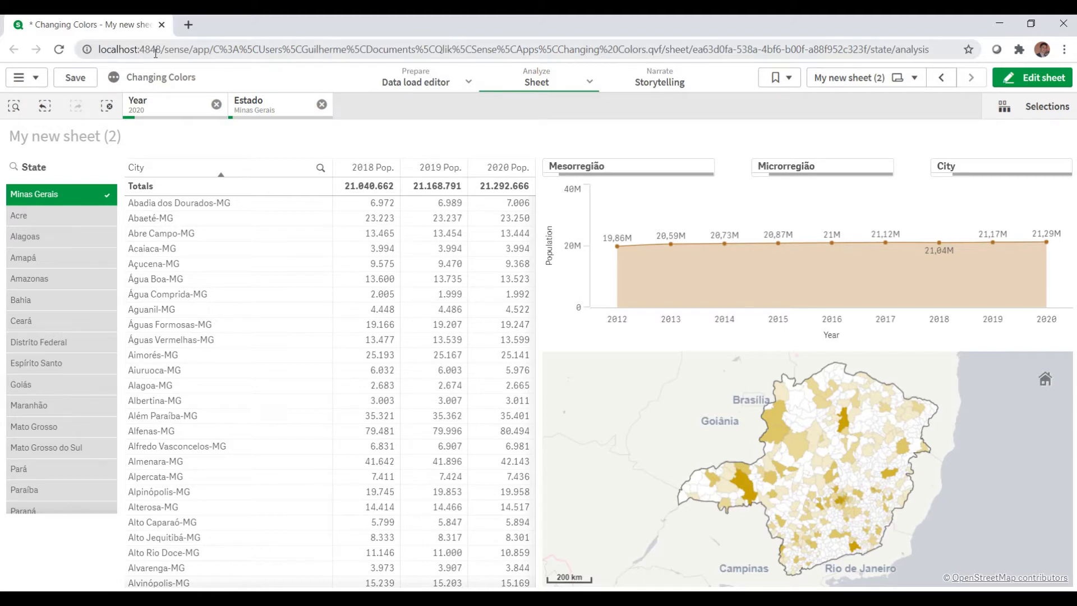
{"action": "left_click", "coordinate": [213, 52]}
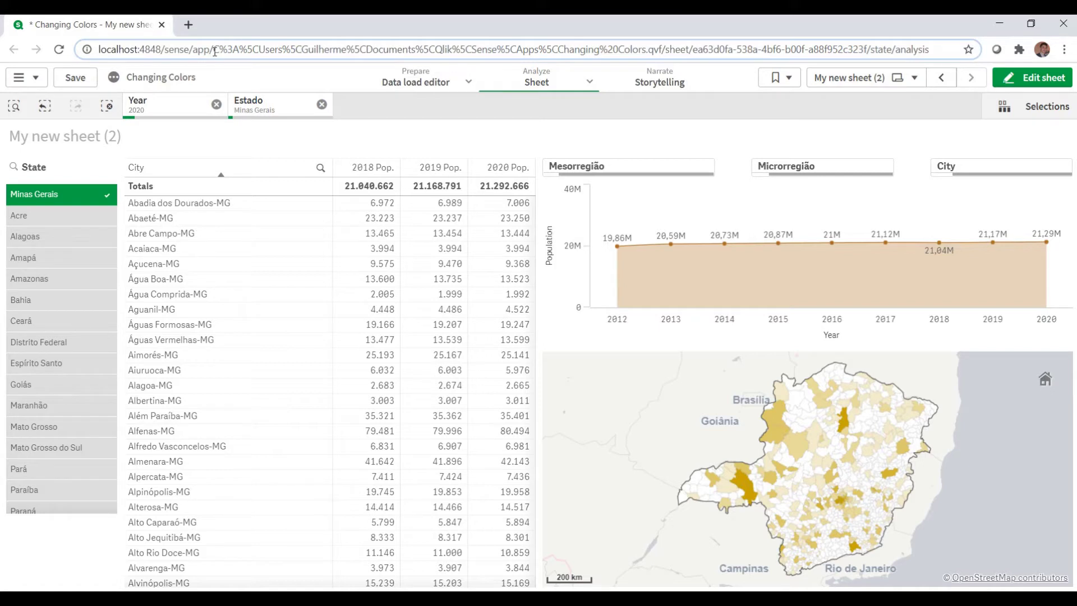
{"action": "key", "text": "ctrl+a"}
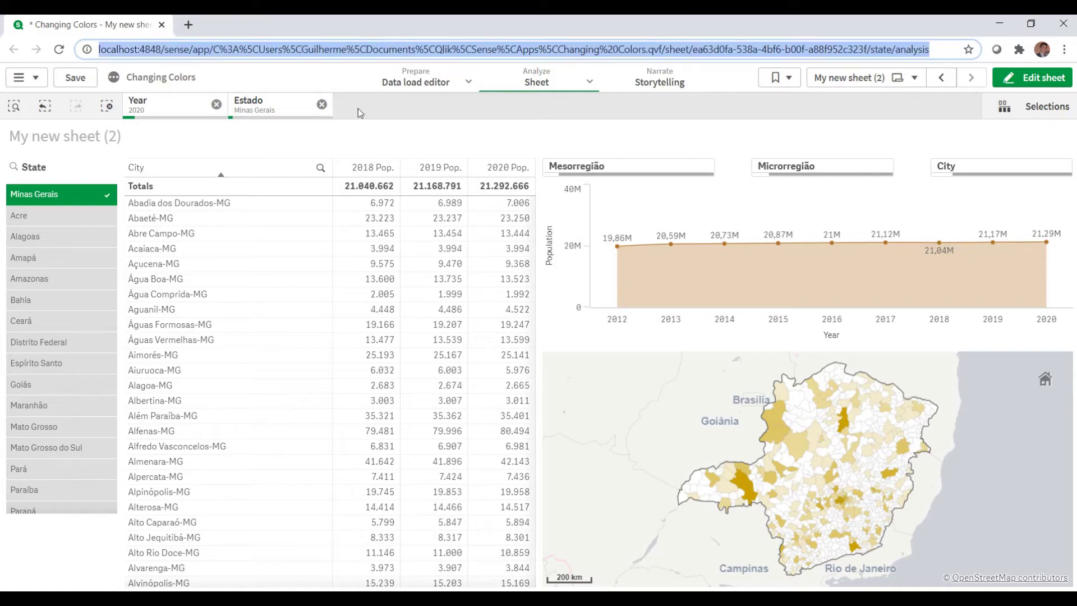
{"action": "left_click", "coordinate": [359, 111]}
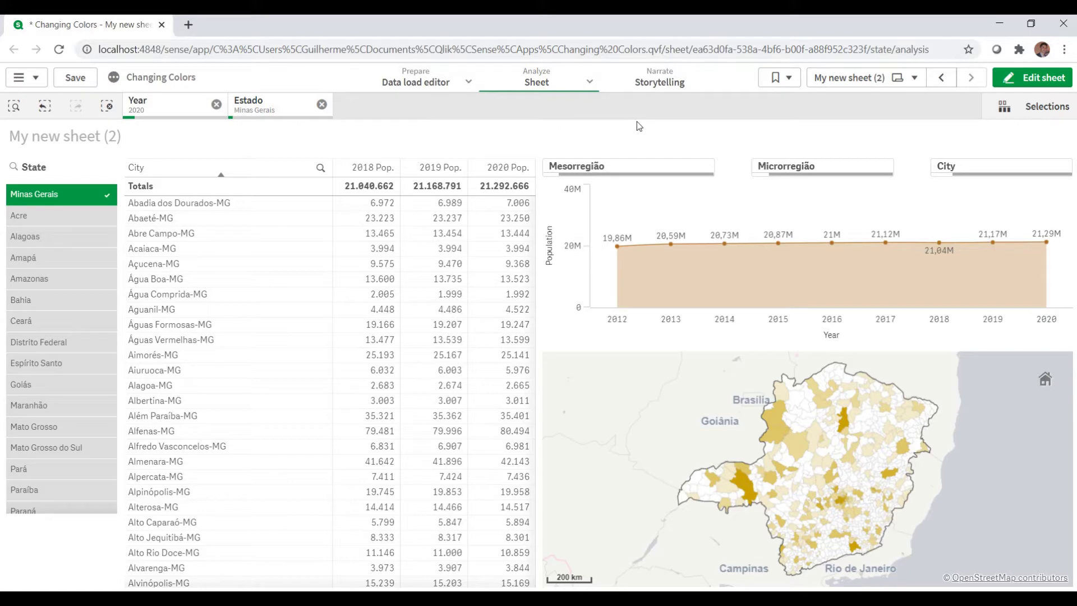
{"action": "key", "text": "ctrl+shift+i"}
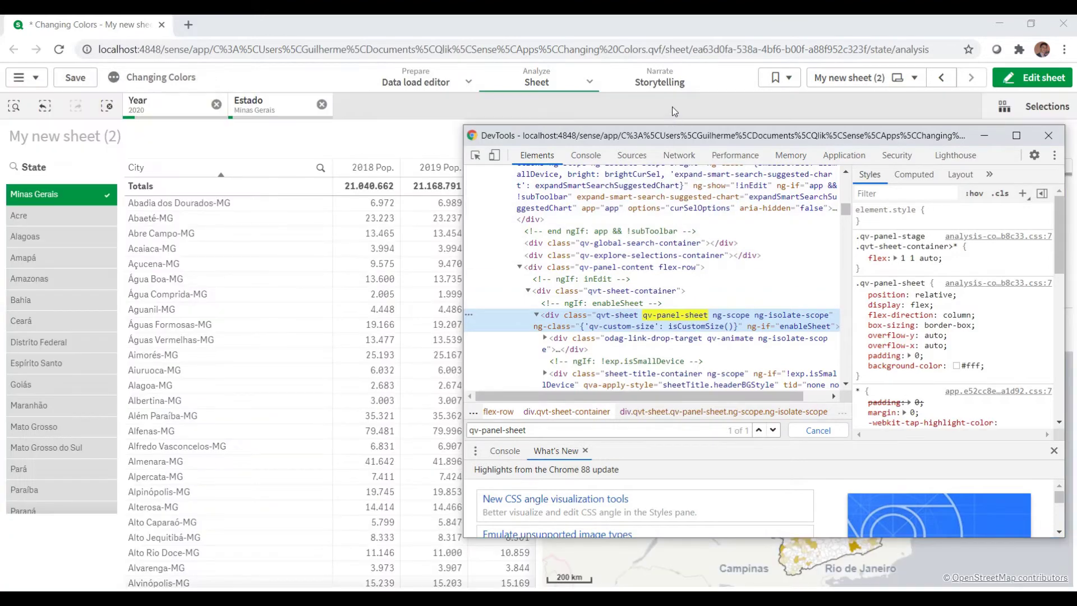
Put the sheet back in edit mode and make the blank #1 object taller
{"action": "left_click", "coordinate": [672, 107]}
{"action": "left_click", "coordinate": [1018, 78]}
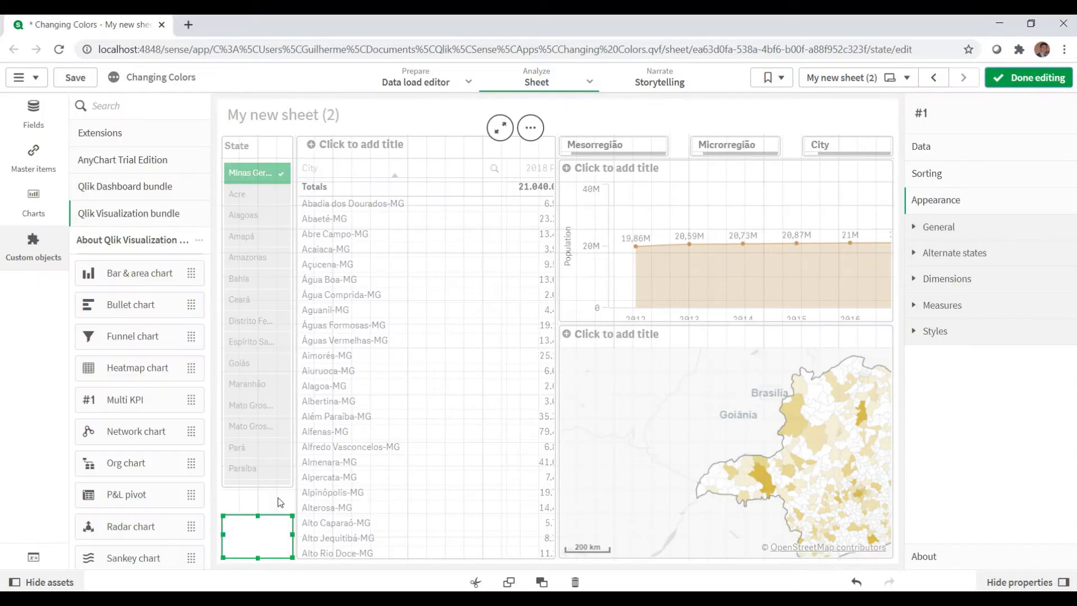
{"action": "left_click", "coordinate": [263, 527]}
{"action": "left_click_drag", "start_coordinate": [230, 515], "coordinate": [226, 491]}
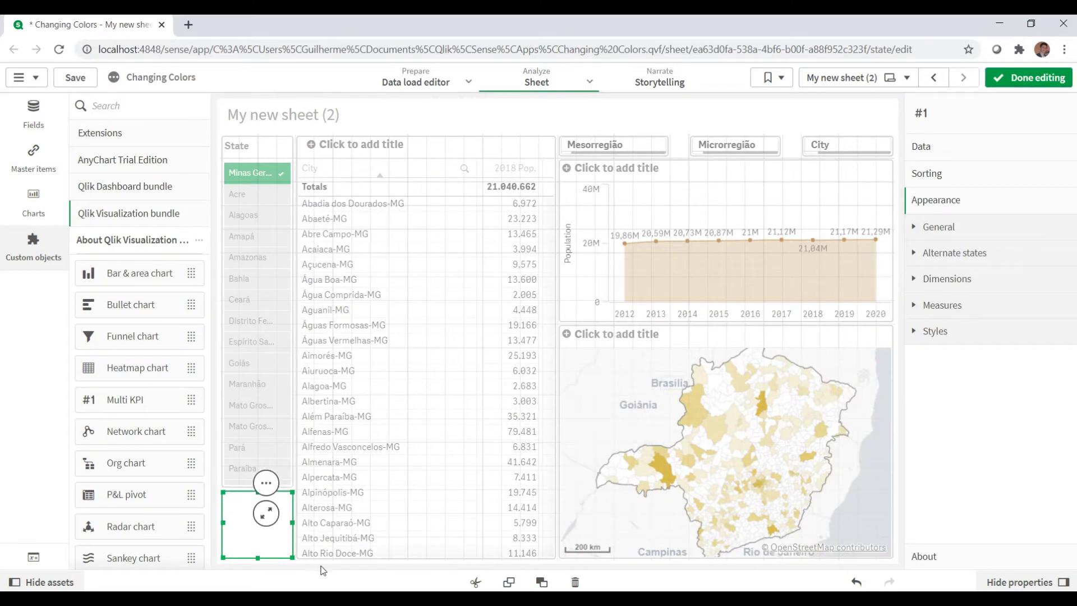
Copy the qv-panel-sheet background gradient rule from the Sublime Text CSS notes
{"action": "left_click", "coordinate": [193, 522]}
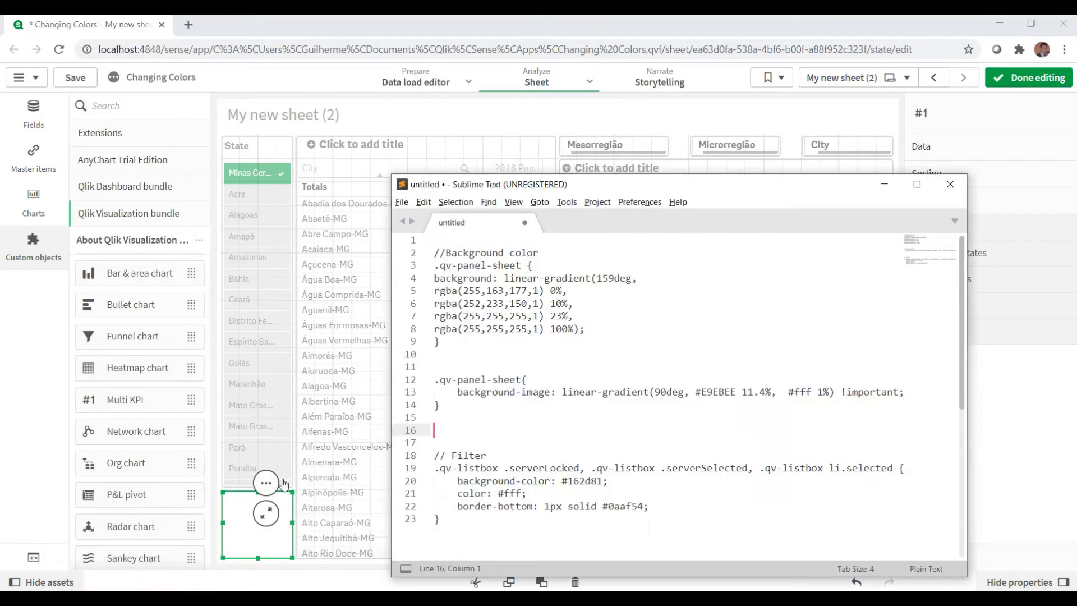
{"action": "left_click_drag", "start_coordinate": [456, 344], "coordinate": [426, 267]}
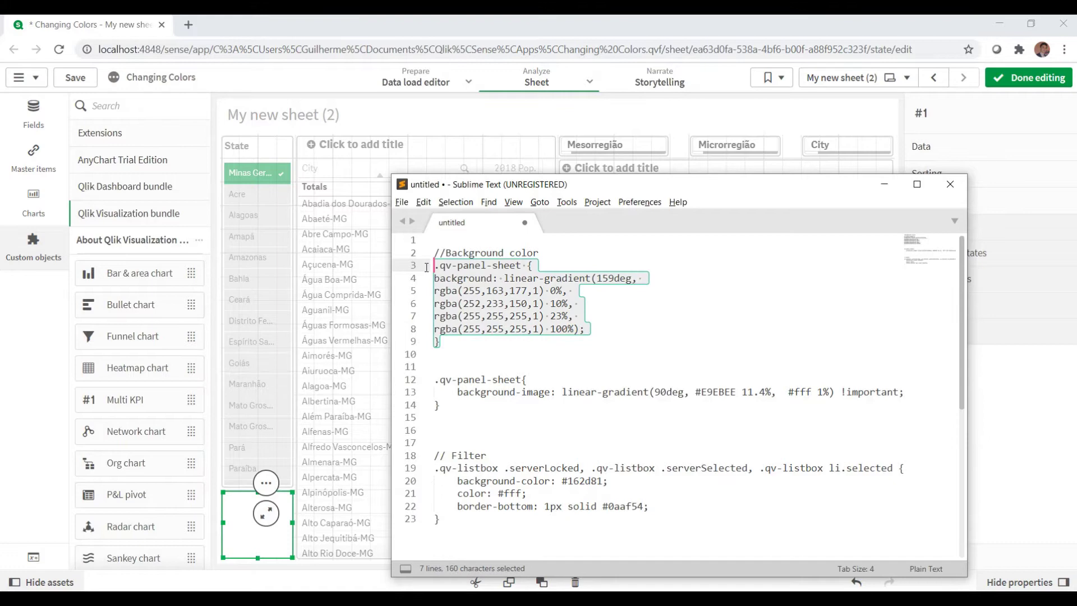
{"action": "key", "text": "alt+Tab"}
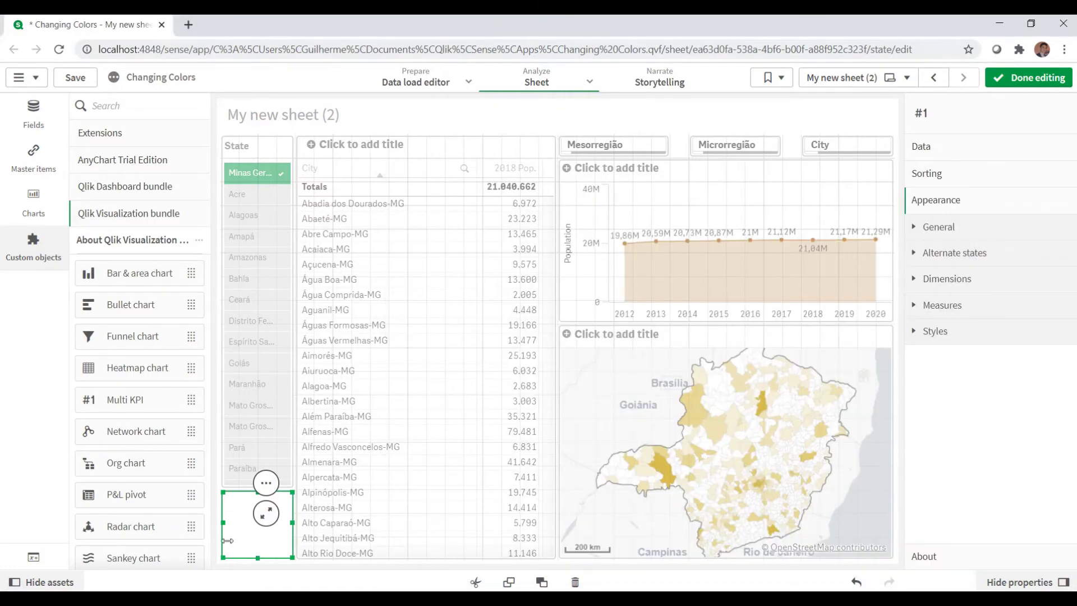
Paste the pink-and-yellow gradient CSS into the object's Styles (CSS) and exit edit mode
{"action": "left_click", "coordinate": [1008, 342]}
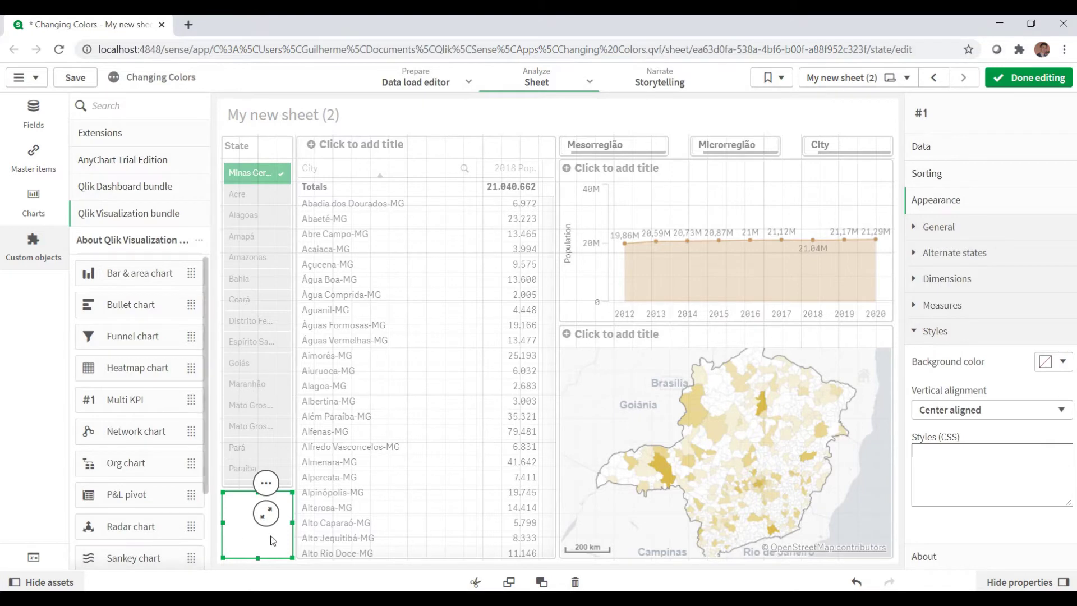
{"action": "left_click", "coordinate": [943, 455]}
{"action": "key", "text": "ctrl+v"}
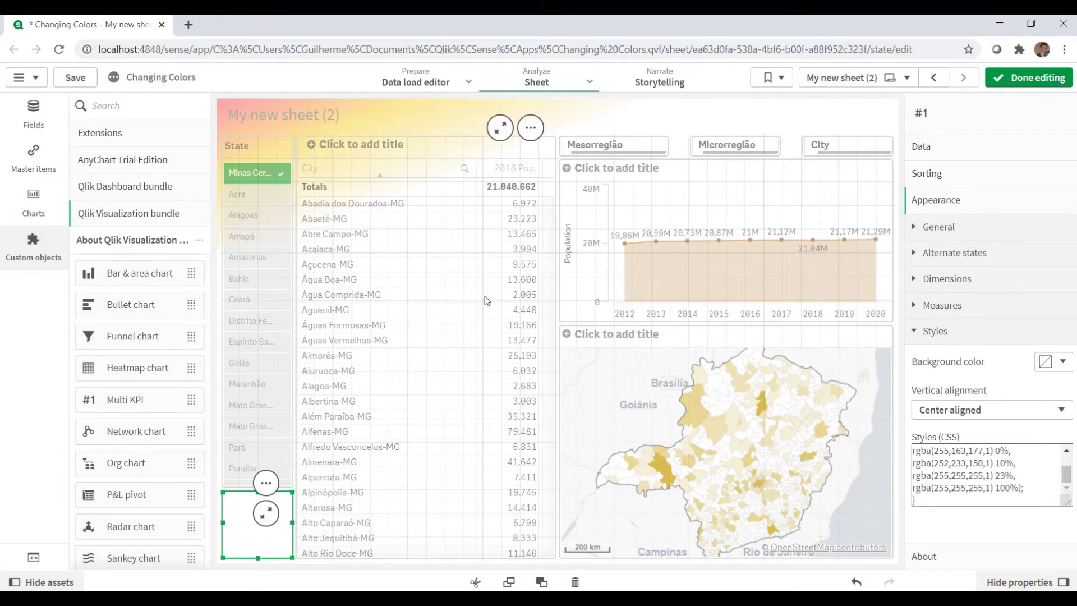
{"action": "left_click", "coordinate": [1029, 78]}
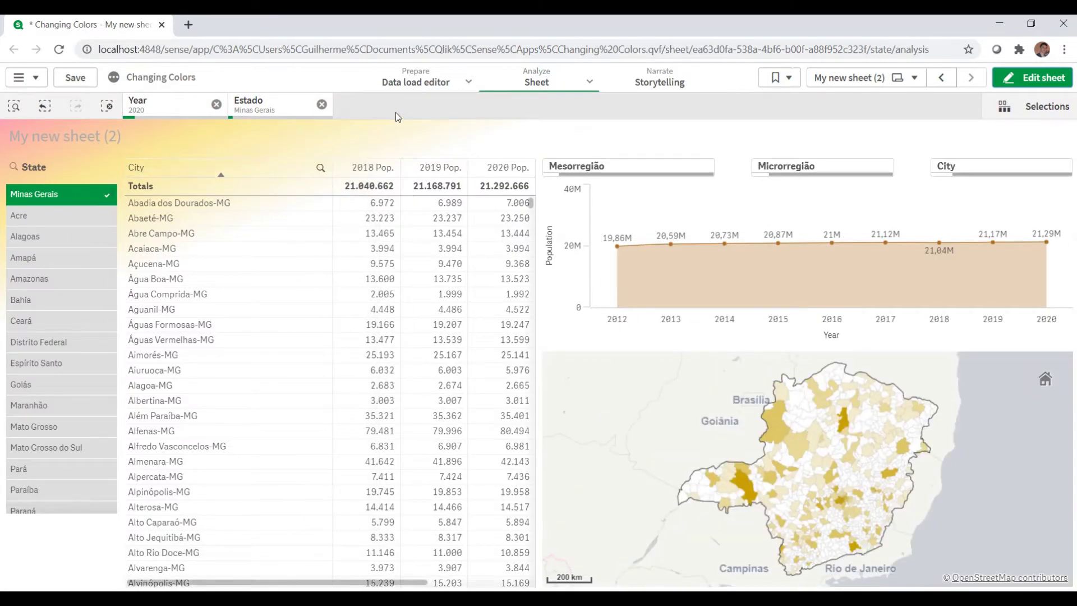
{"action": "key", "text": "alt+Tab"}
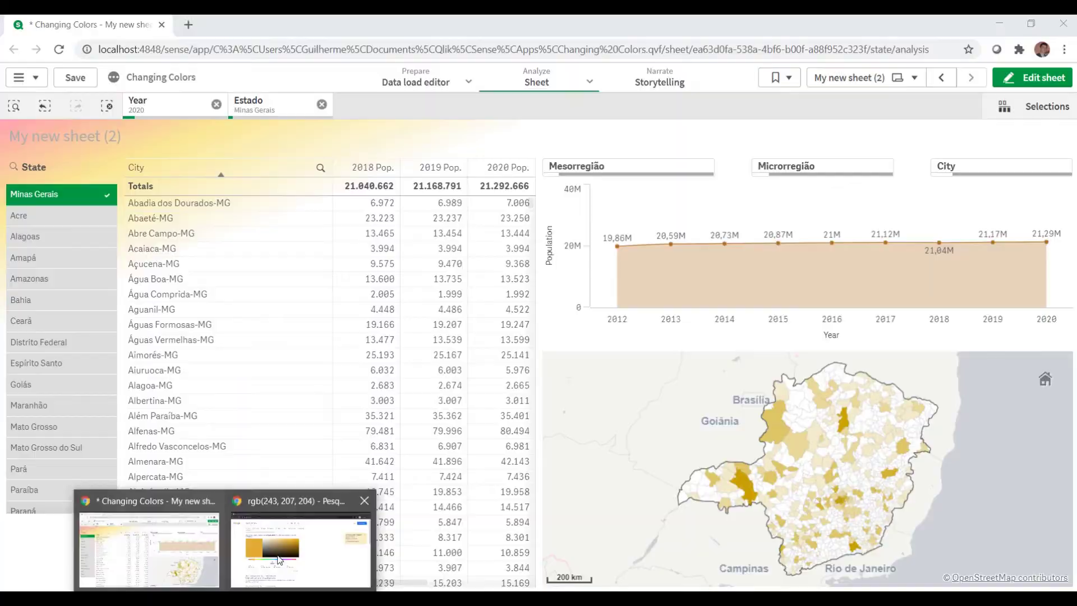
On cssgradient.io, move the teal middle stop to 53% and select the 63deg linear-gradient rule
{"action": "left_click", "coordinate": [190, 48]}
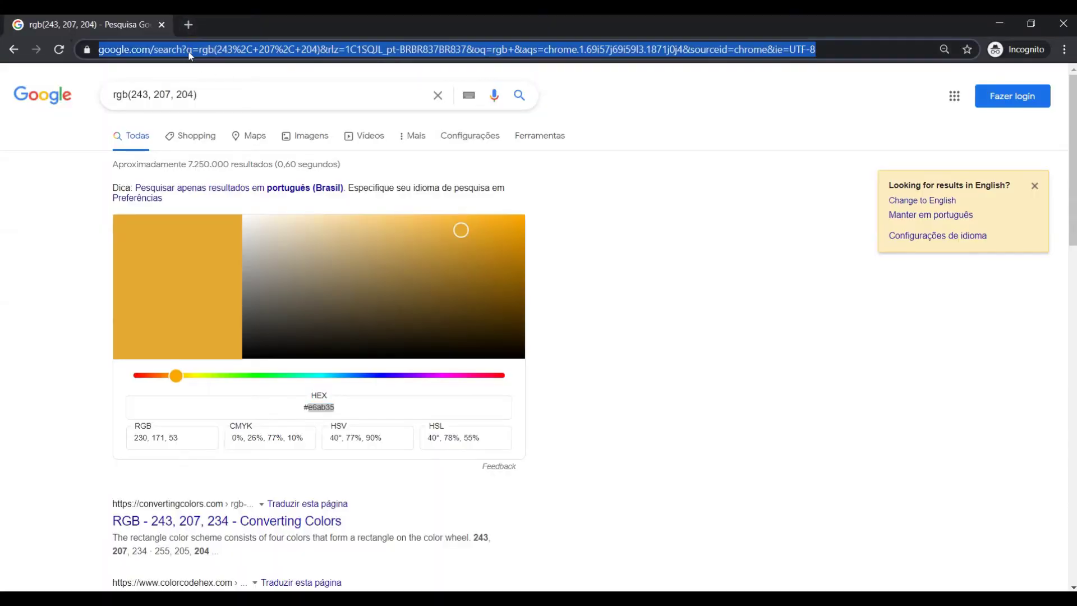
{"action": "left_click", "coordinate": [15, 50]}
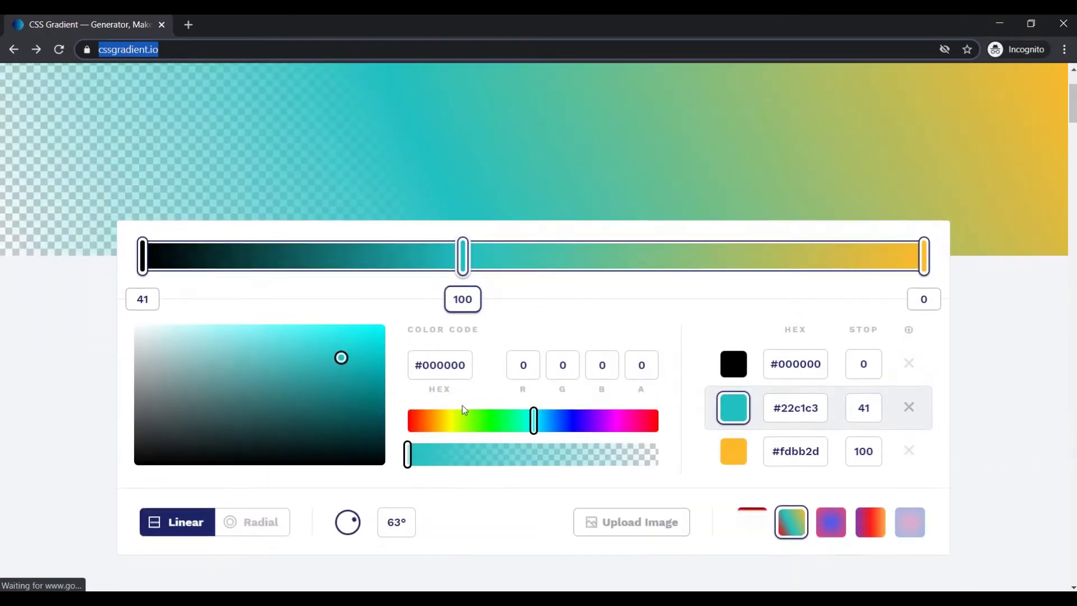
{"action": "left_click_drag", "start_coordinate": [462, 255], "coordinate": [561, 255]}
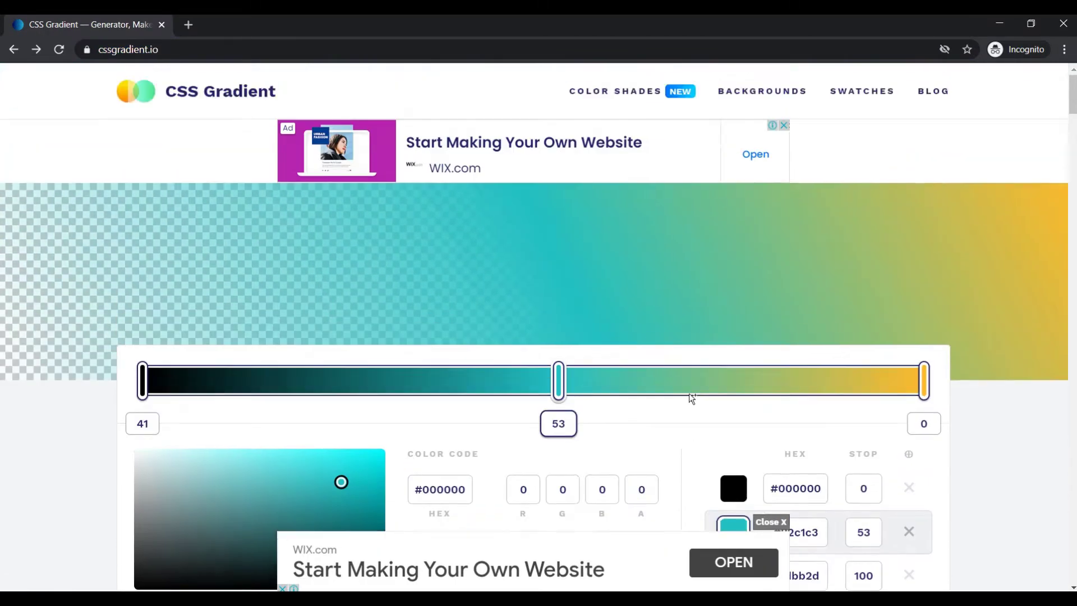
{"action": "scroll", "coordinate": [692, 398], "scroll_direction": "down", "scroll_amount": 12}
{"action": "scroll", "coordinate": [532, 322], "scroll_direction": "up", "scroll_amount": 3}
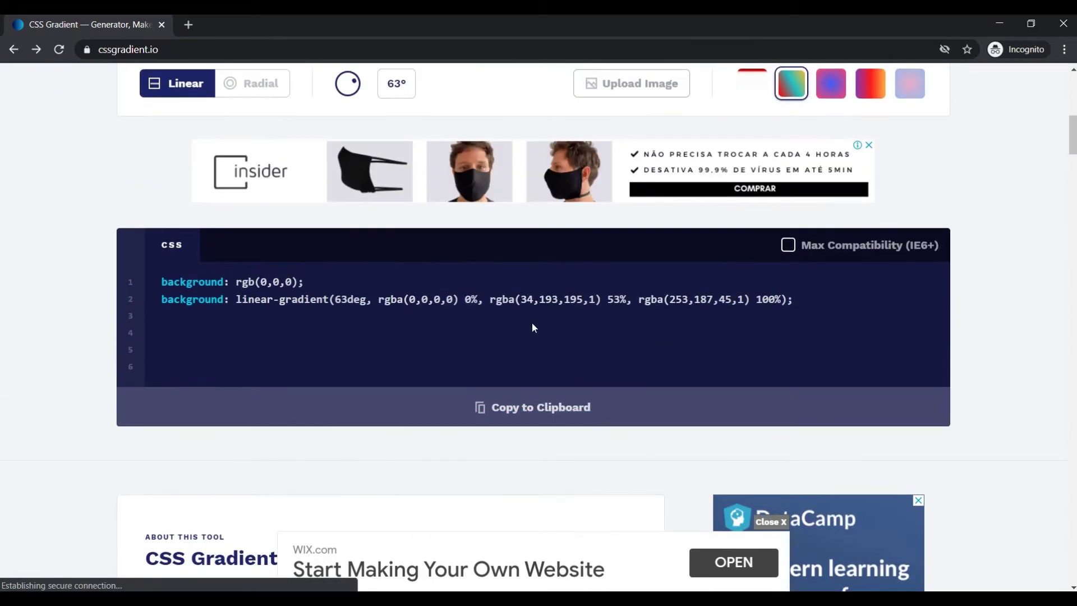
{"action": "left_click_drag", "start_coordinate": [793, 300], "coordinate": [164, 299]}
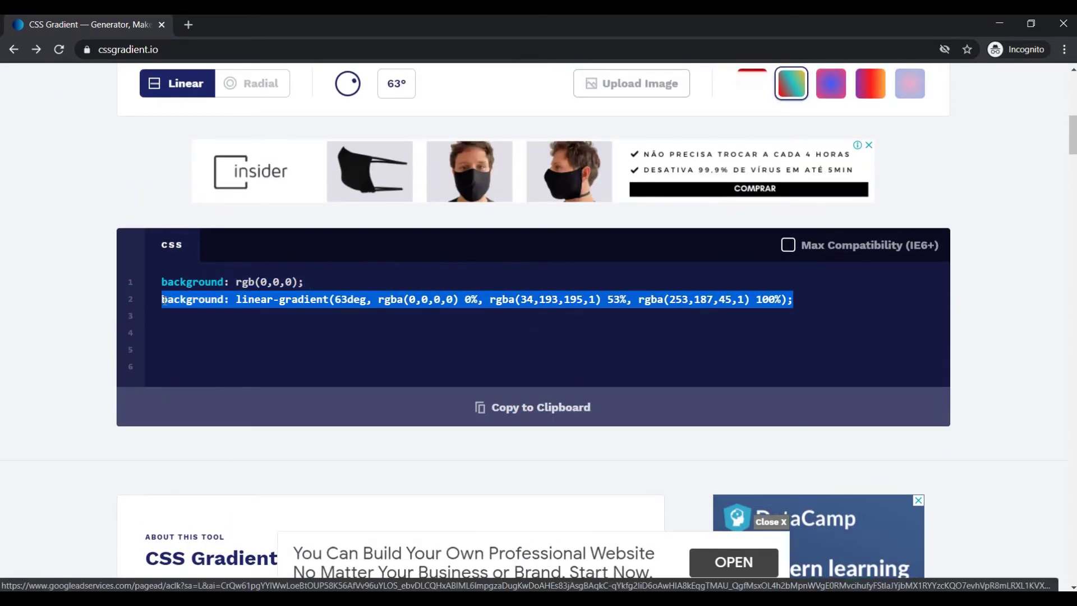
{"action": "left_click", "coordinate": [314, 302]}
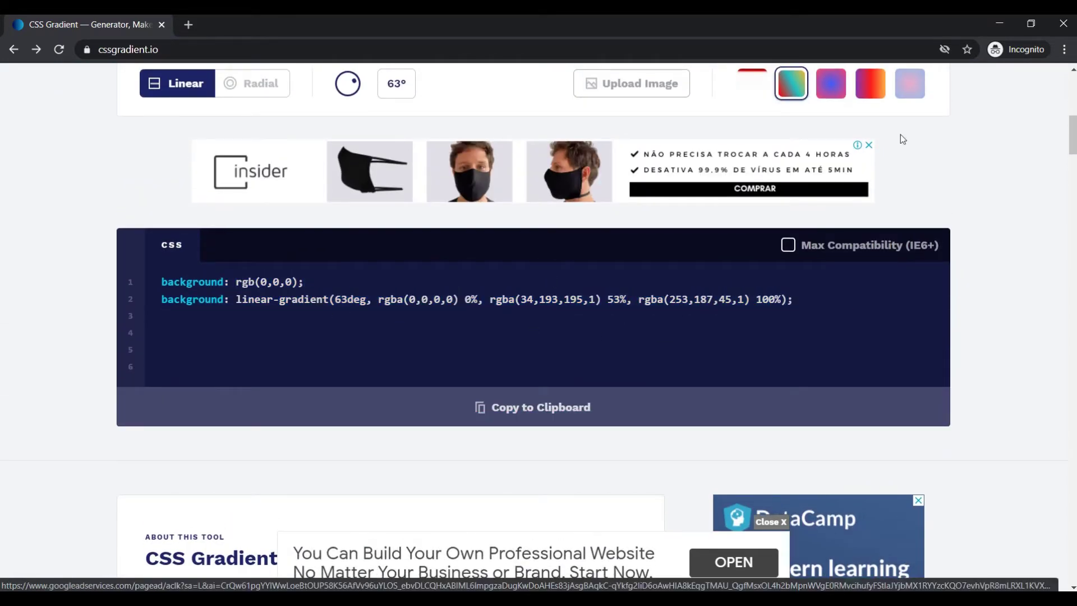
Replace the object's Styles (CSS) with the 63deg teal-to-orange gradient and preview the sheet
{"action": "left_click", "coordinate": [998, 25]}
{"action": "left_click", "coordinate": [1029, 78]}
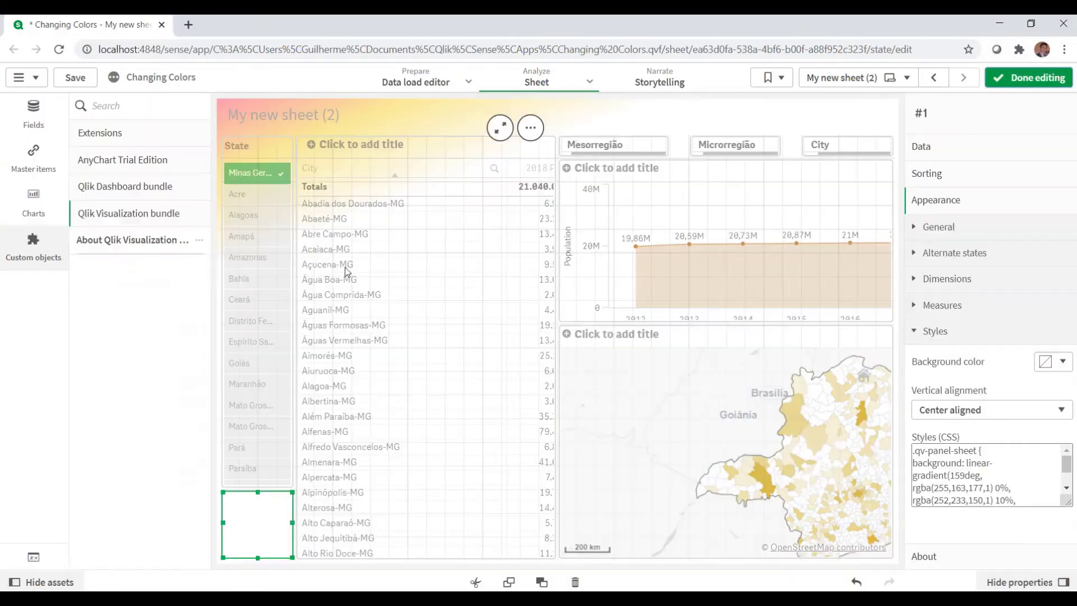
{"action": "left_click", "coordinate": [915, 463]}
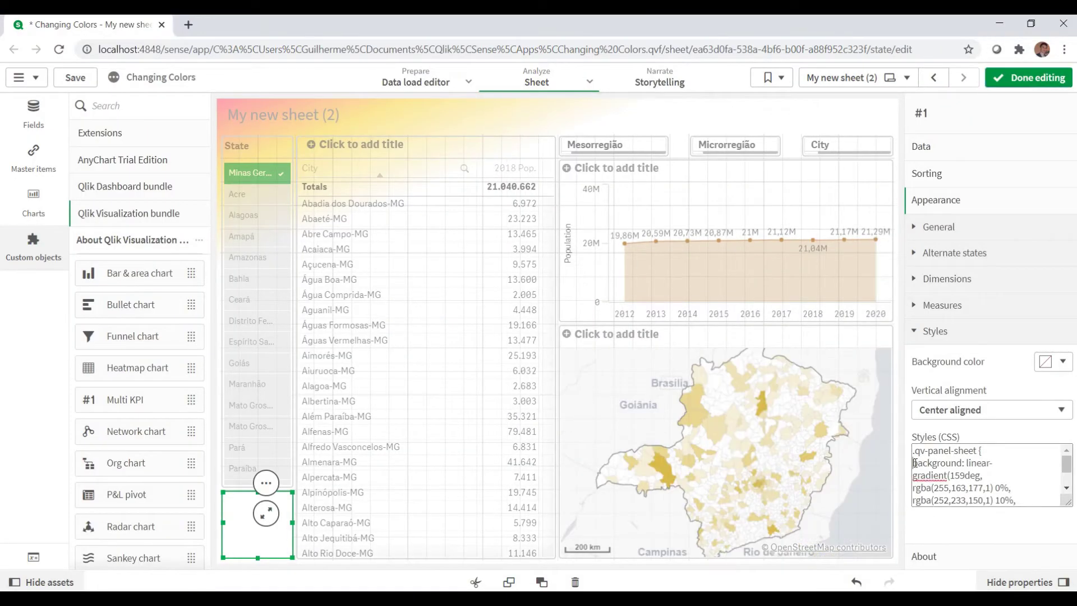
{"action": "type", "text": ".qv-panel-sheet { background: linear-gradient(63deg, rgba(0,0,0,0) 0%, rgba(34,193,195,1) 53%, rgba(253,187,45,1) 100%); }"}
{"action": "key", "text": "ctrl+a"}
{"action": "type", "text": ".qv-panel-sheet { background: linear-gradient(63deg, rgba(0,0,0,0) 0%, rgba(34,193,195,1) 53%, rgba(253,187,45,1) 100%); }"}
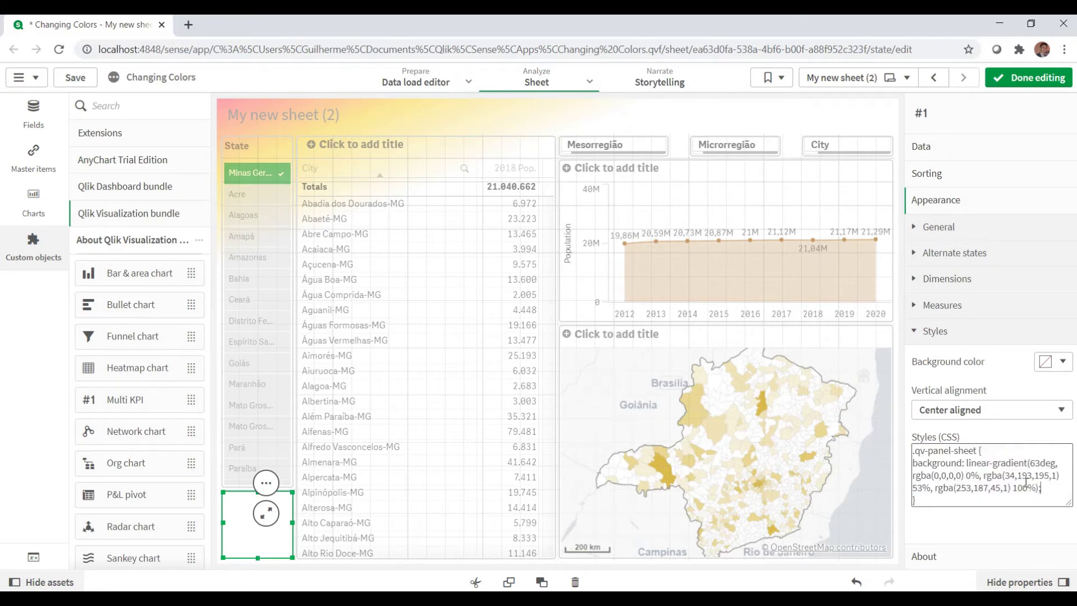
{"action": "left_click", "coordinate": [1029, 77]}
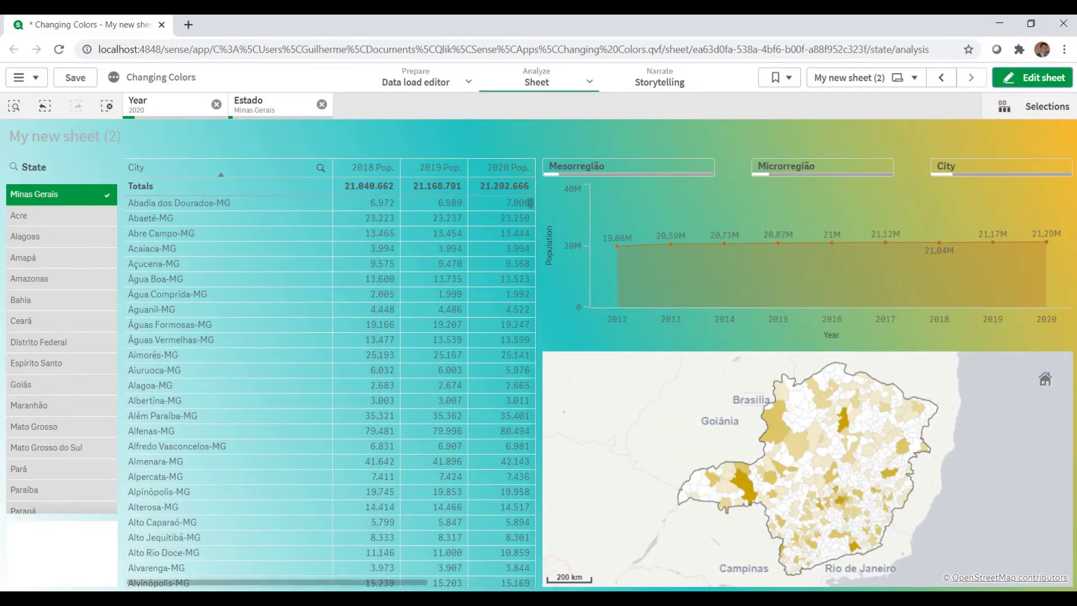
{"action": "mouse_move", "coordinate": [225, 596]}
{"action": "left_click", "coordinate": [306, 539]}
Set the gradient angle to 180deg, then delete the gradient CSS from the Qlik object's styles
{"action": "scroll", "coordinate": [603, 339], "scroll_direction": "up", "scroll_amount": 8}
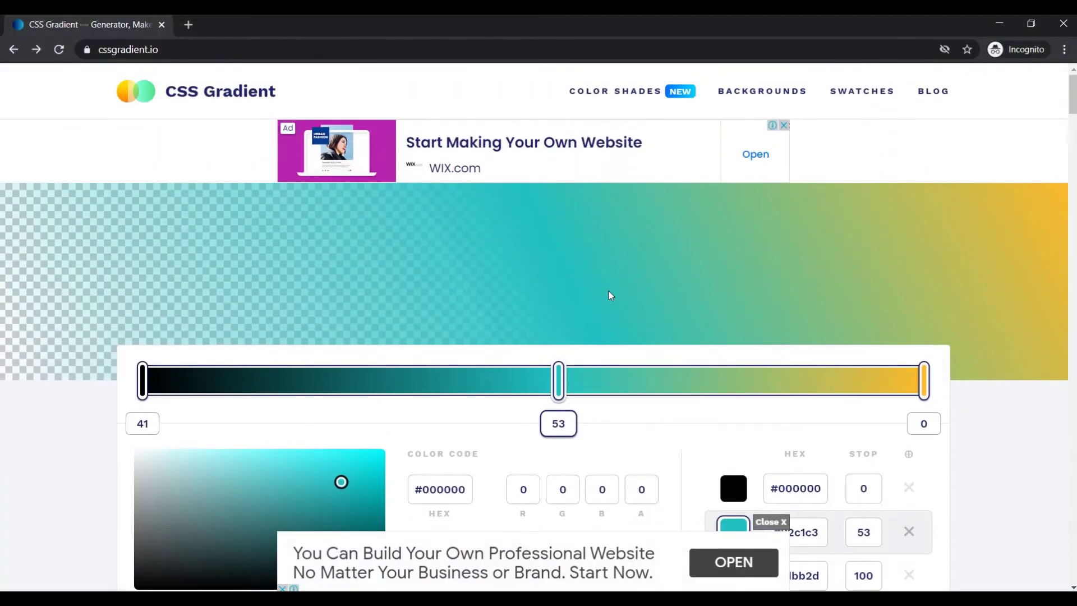
{"action": "scroll", "coordinate": [370, 362], "scroll_direction": "down", "scroll_amount": 5}
{"action": "left_click_drag", "start_coordinate": [356, 363], "coordinate": [349, 378]}
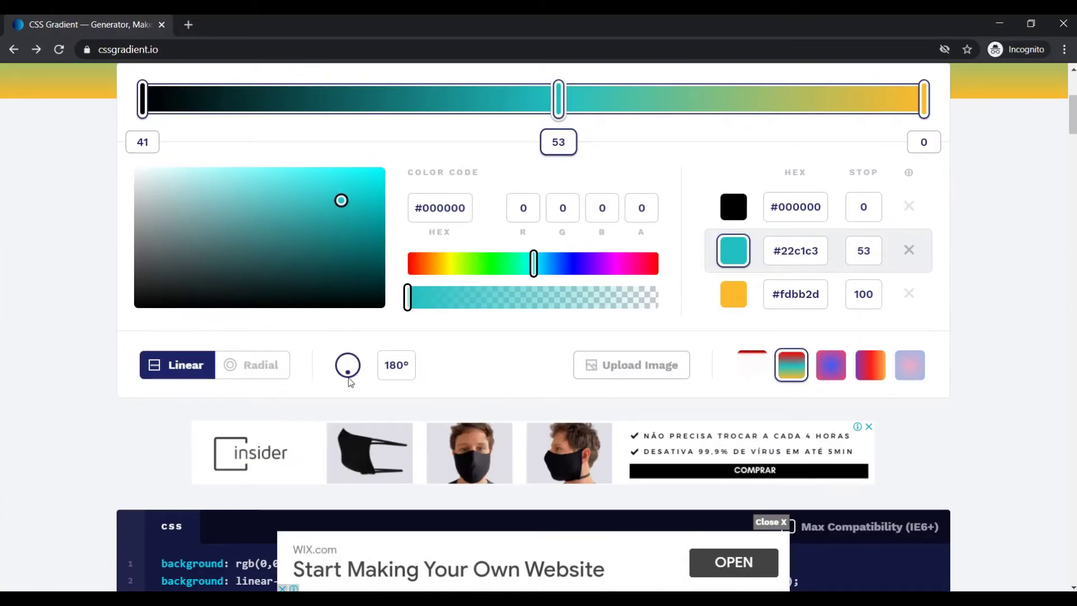
{"action": "scroll", "coordinate": [523, 406], "scroll_direction": "down", "scroll_amount": 5}
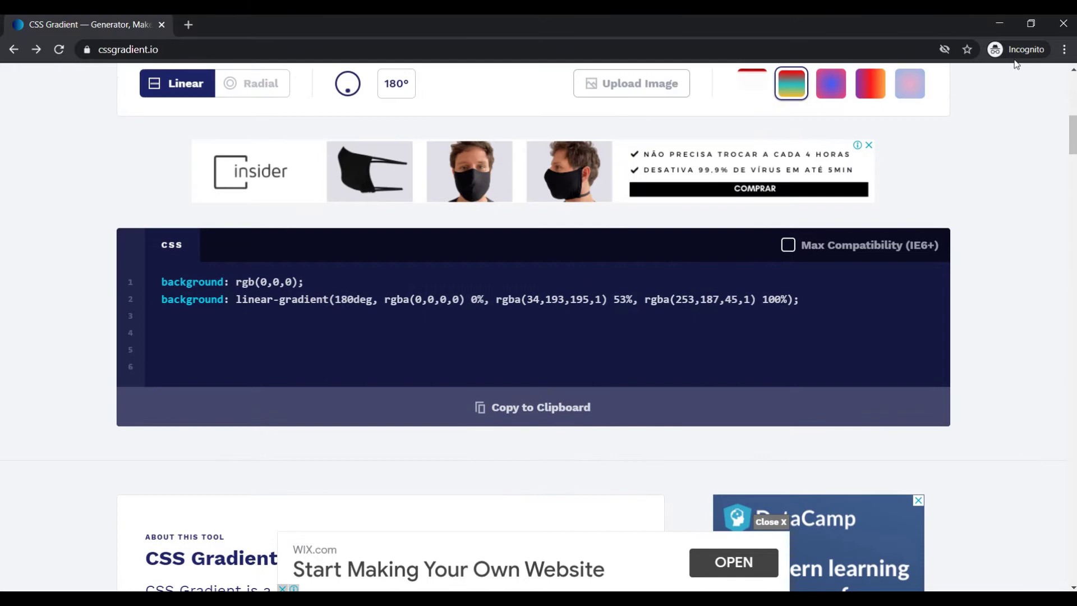
{"action": "left_click", "coordinate": [1003, 30]}
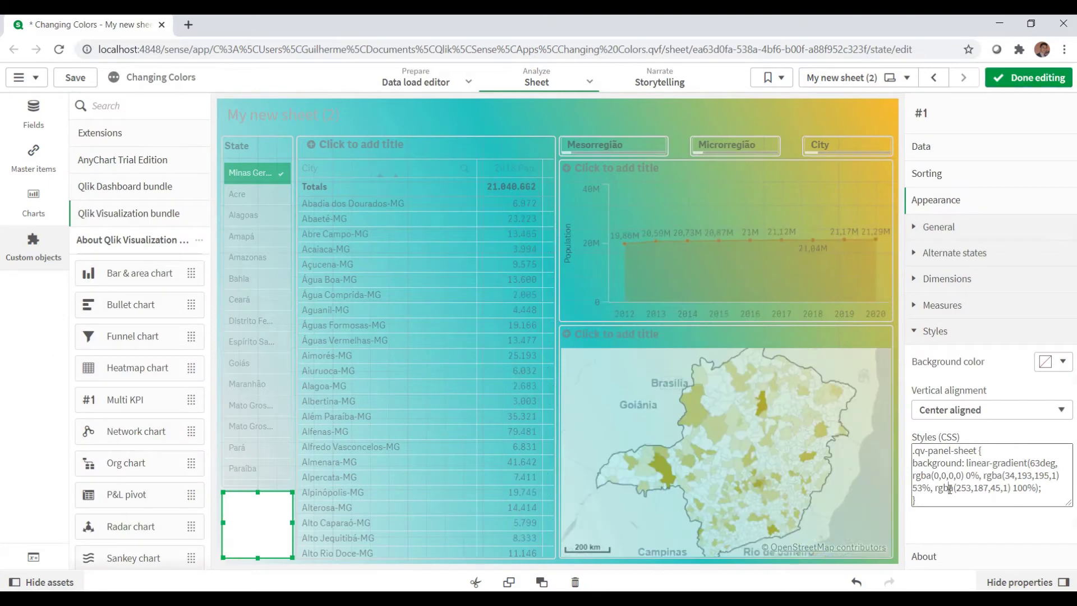
{"action": "key", "text": "BackSpace"}
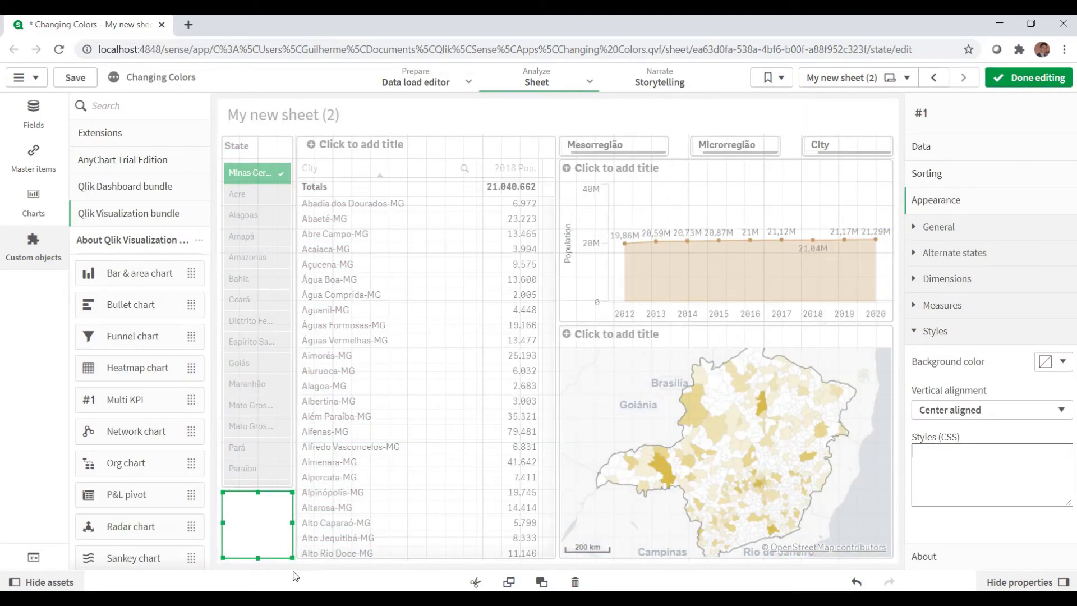
Copy the 90deg #E9EBEE-to-#fff background-image rule from Sublime Text into the object's Styles (CSS)
{"action": "left_click", "coordinate": [210, 536]}
{"action": "left_click", "coordinate": [488, 422]}
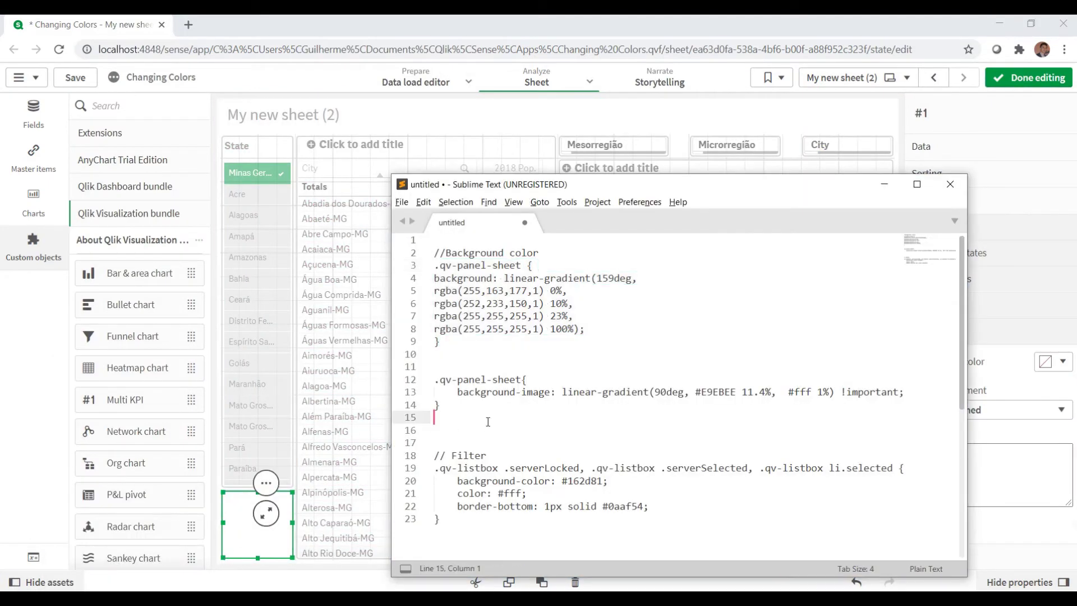
{"action": "key", "text": "shift+Up"}
{"action": "key", "text": "shift+Up"}
{"action": "key", "text": "shift+Up"}
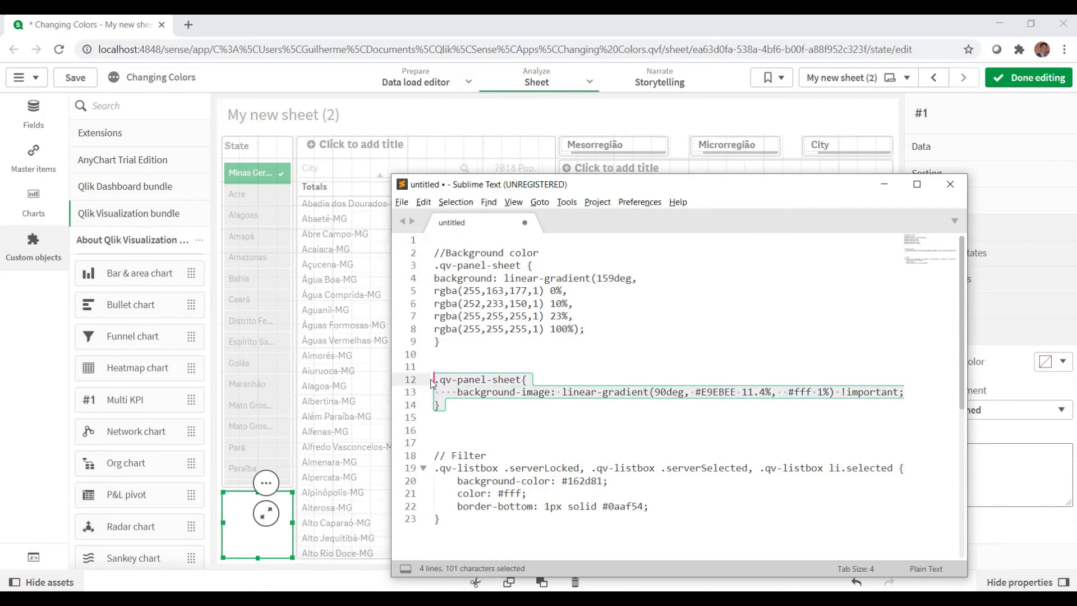
{"action": "key", "text": "ctrl+c"}
{"action": "left_click", "coordinate": [651, 29]}
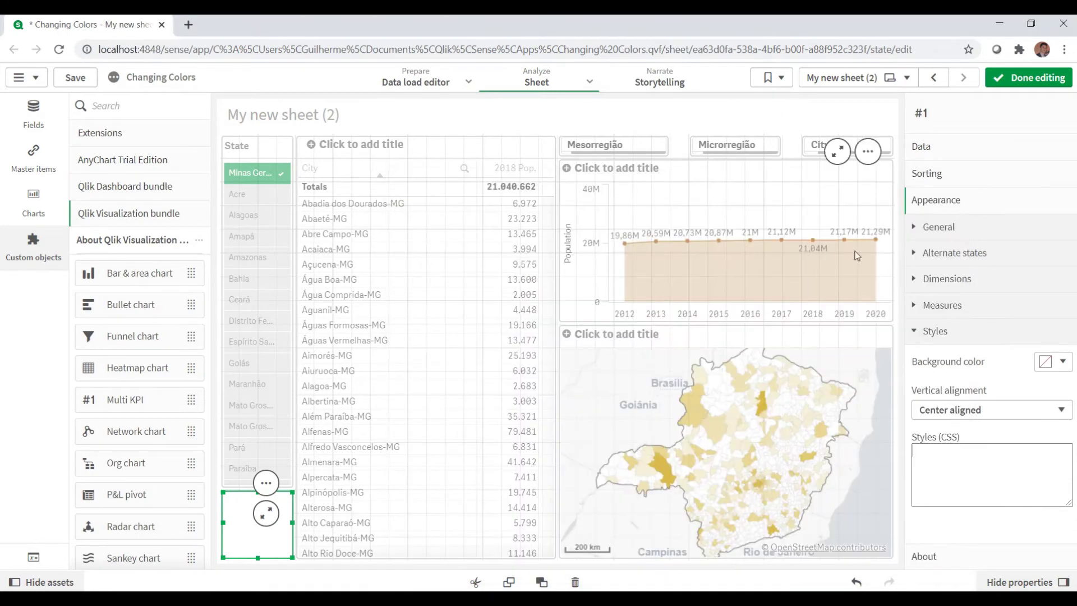
{"action": "left_click", "coordinate": [963, 461]}
{"action": "key", "text": "ctrl+v"}
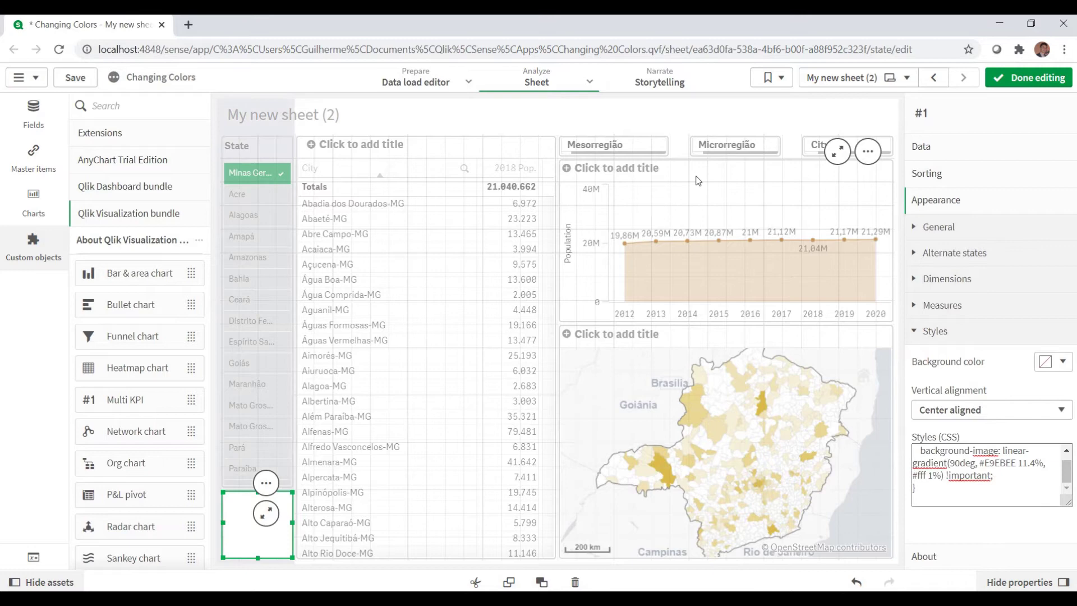
{"action": "left_click", "coordinate": [1008, 83]}
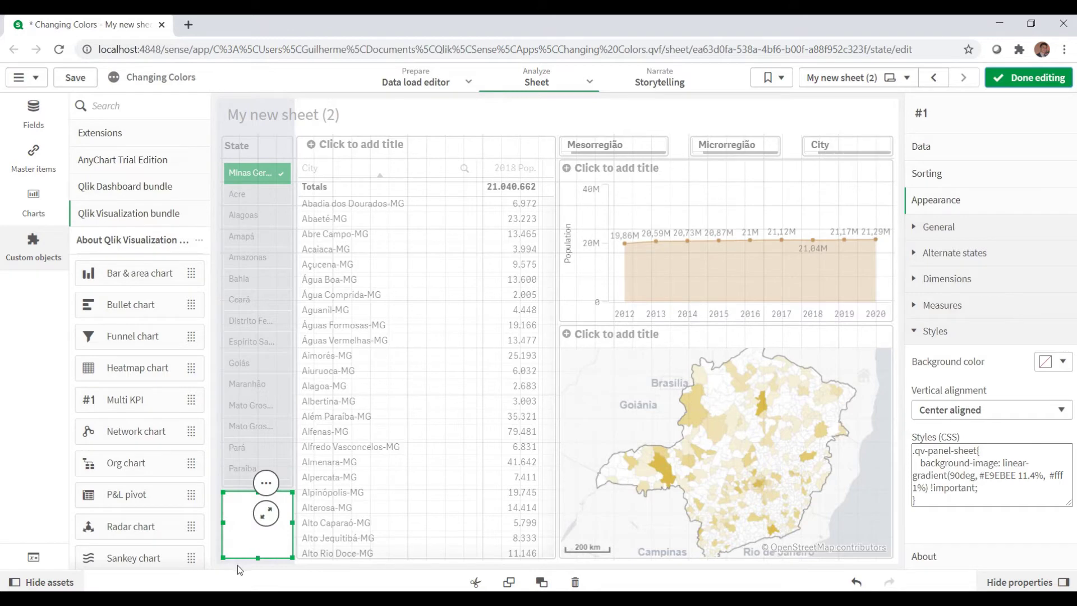
Shrink the helper object, disable its hover menu, and move it between the Microrregião and City filters
{"action": "left_click_drag", "start_coordinate": [239, 551], "coordinate": [452, 396]}
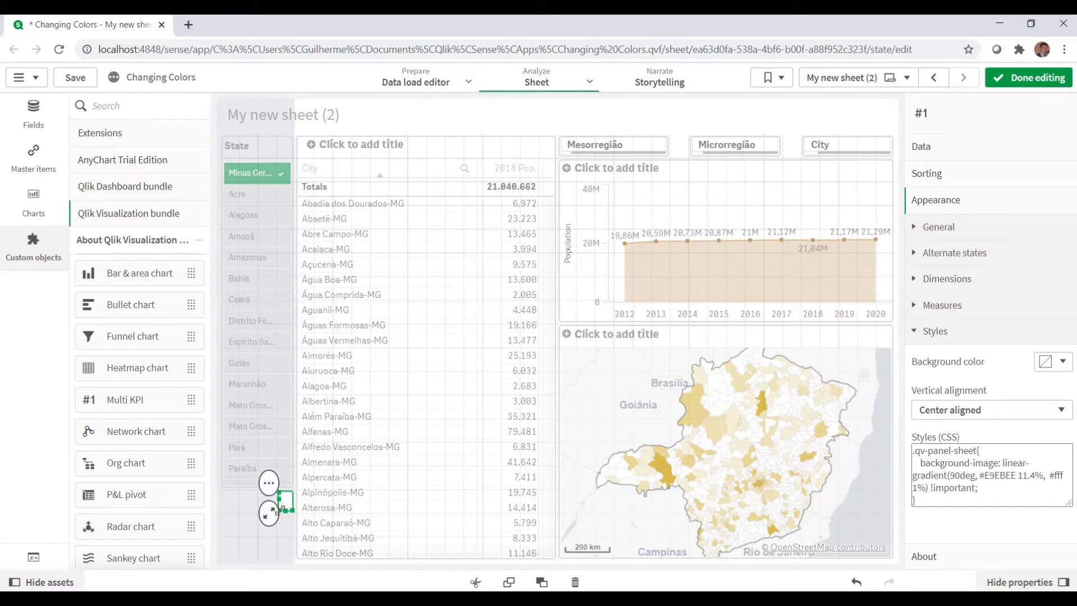
{"action": "left_click_drag", "start_coordinate": [282, 510], "coordinate": [270, 530]}
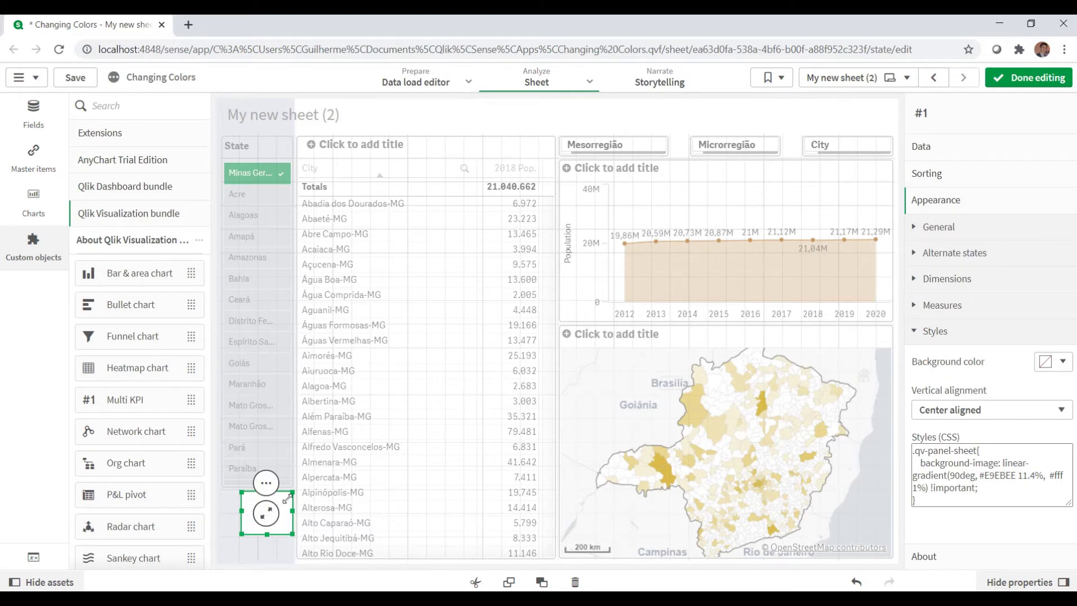
{"action": "left_click", "coordinate": [945, 335]}
{"action": "left_click", "coordinate": [957, 239]}
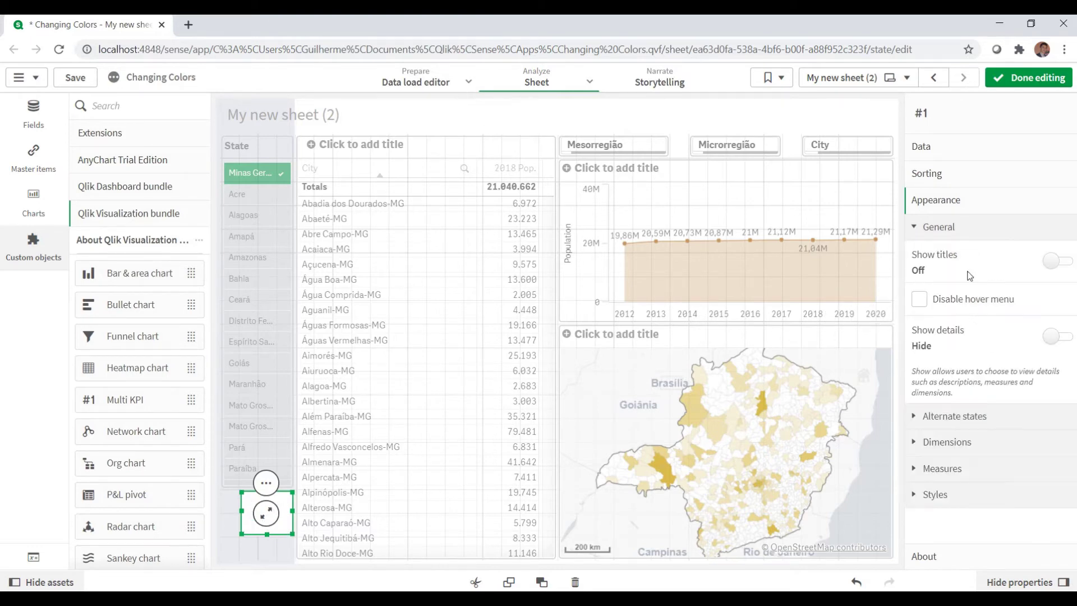
{"action": "left_click", "coordinate": [962, 302]}
{"action": "left_click", "coordinate": [954, 227]}
{"action": "left_click_drag", "start_coordinate": [291, 500], "coordinate": [791, 147]}
{"action": "left_click", "coordinate": [266, 472]}
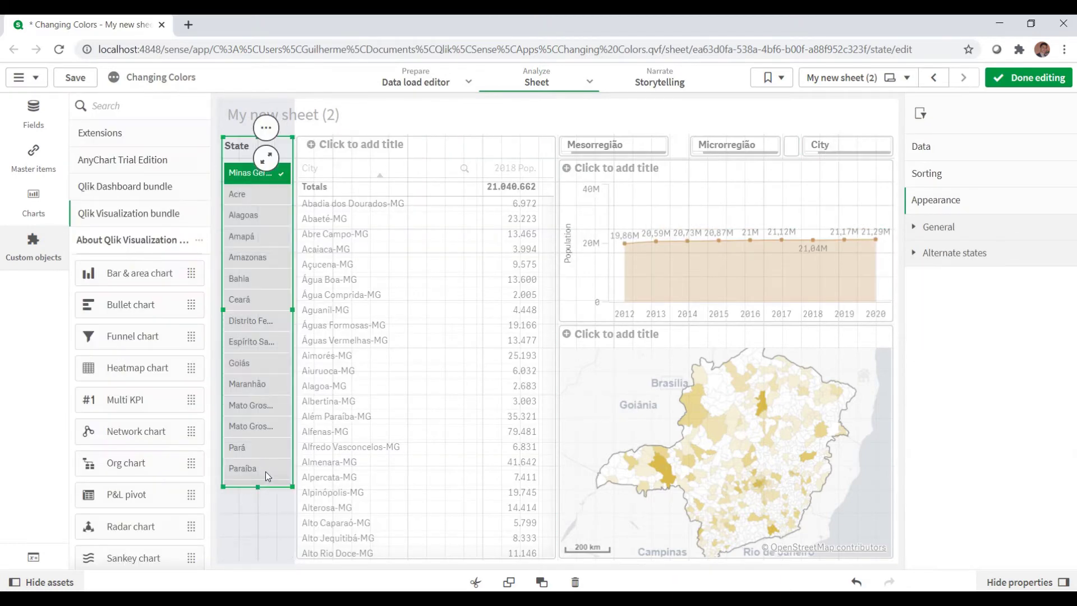
{"action": "left_click", "coordinate": [1028, 77]}
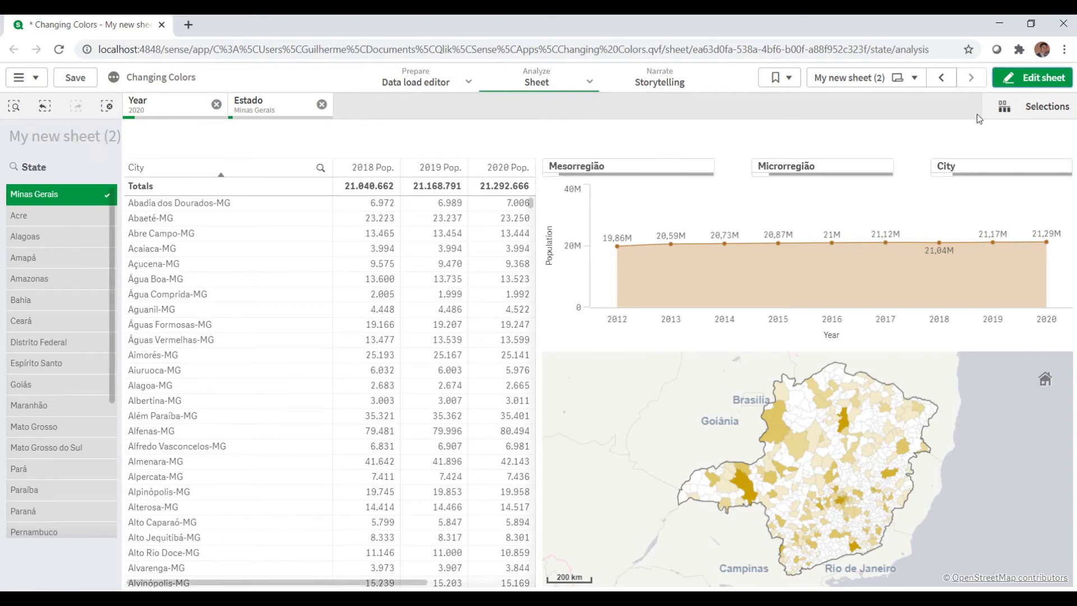
{"action": "left_click", "coordinate": [1032, 77]}
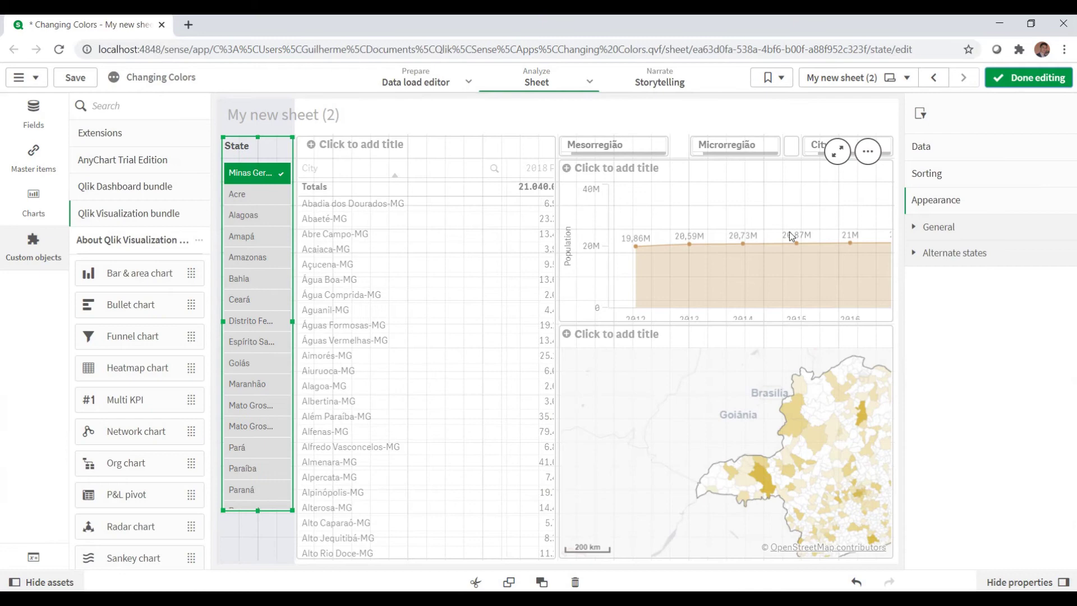
Select the li.selected filter rule on lines 19–23 in the Sublime Text CSS notes
{"action": "left_click", "coordinate": [170, 589]}
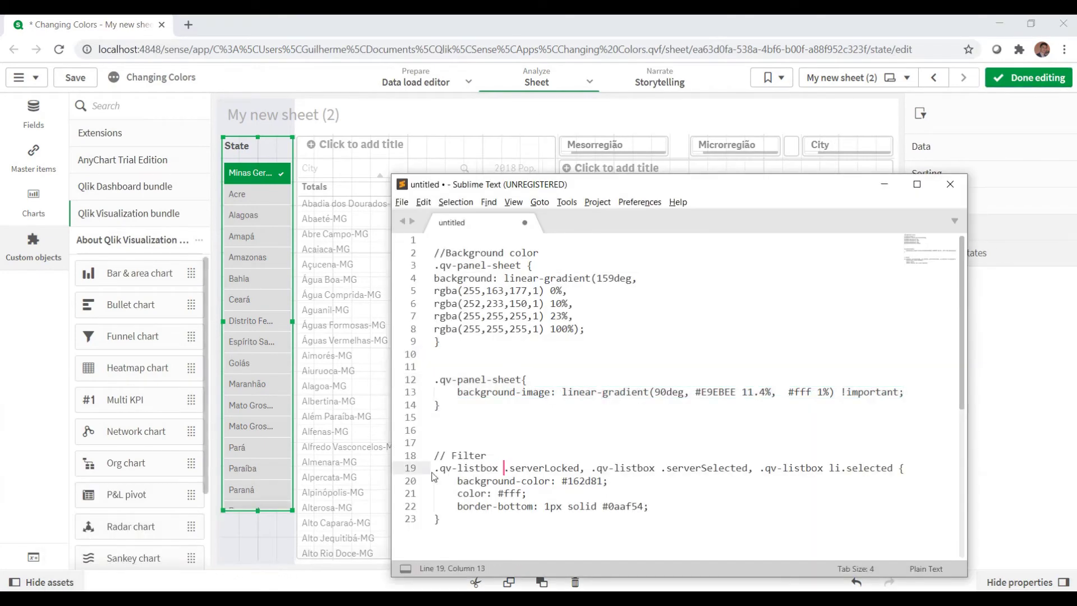
{"action": "mouse_move", "coordinate": [266, 197]}
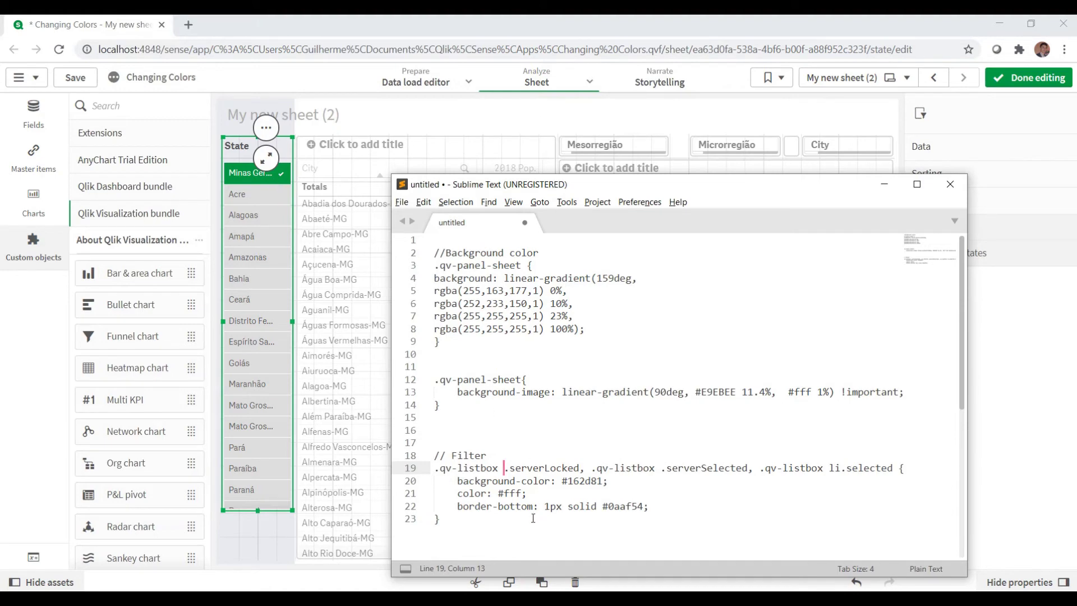
{"action": "left_click_drag", "start_coordinate": [465, 528], "coordinate": [433, 468]}
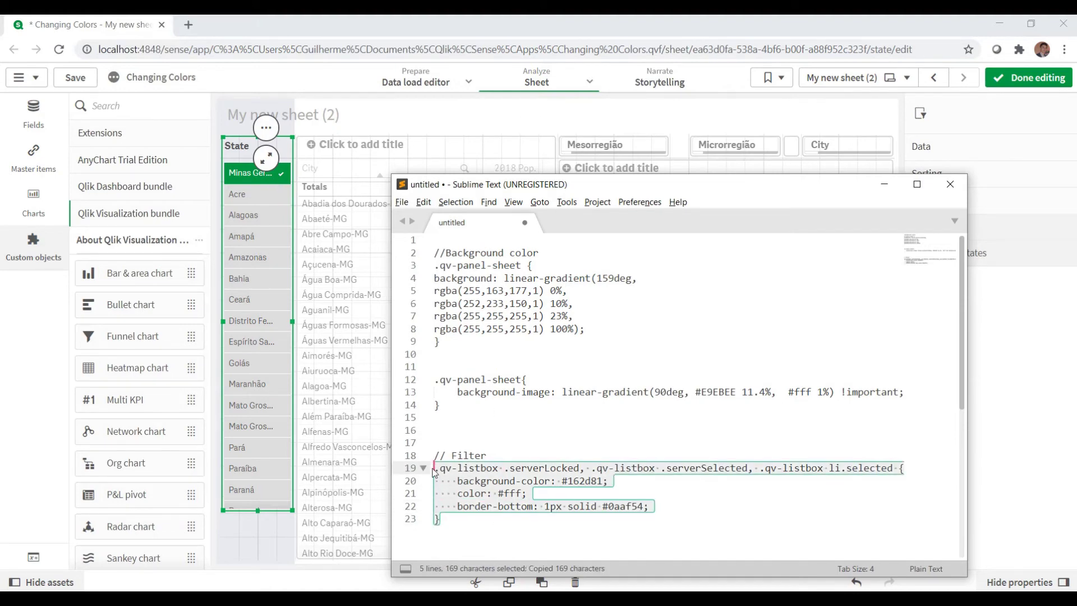
{"action": "left_click", "coordinate": [498, 493]}
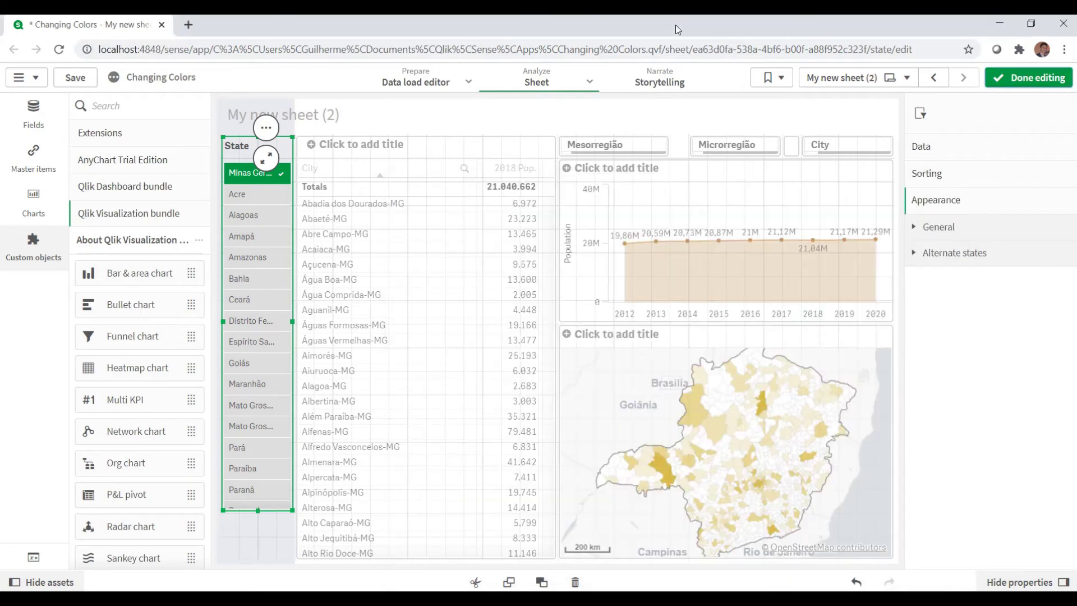
Append the rule to the helper object's Styles (CSS), making selections #162d81 with white text
{"action": "left_click", "coordinate": [885, 184]}
{"action": "left_click", "coordinate": [791, 146]}
{"action": "left_click", "coordinate": [935, 331]}
{"action": "left_click", "coordinate": [969, 498]}
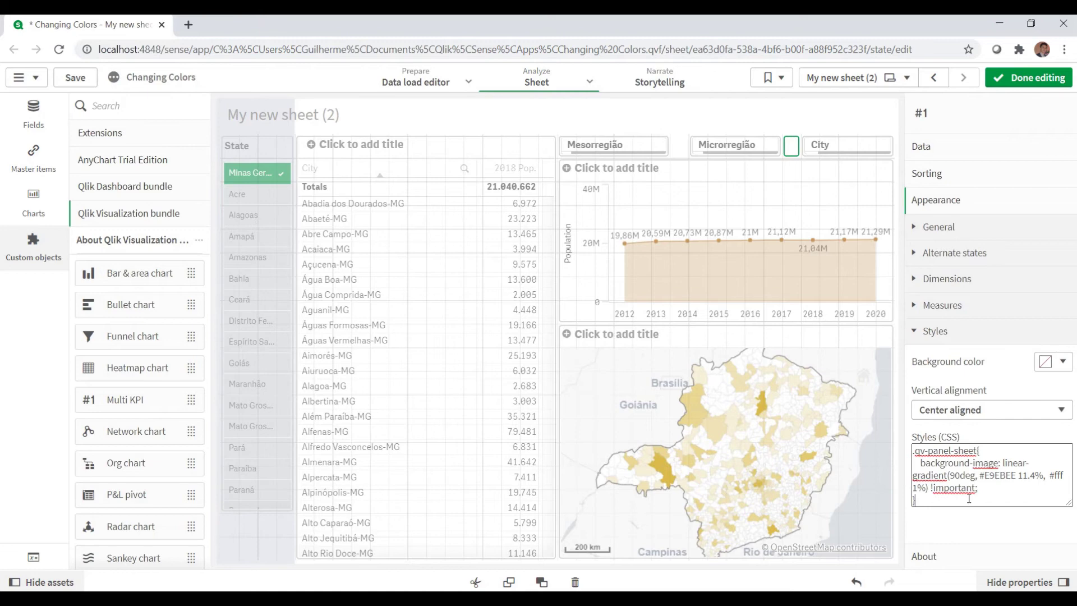
{"action": "key", "text": "ctrl+v"}
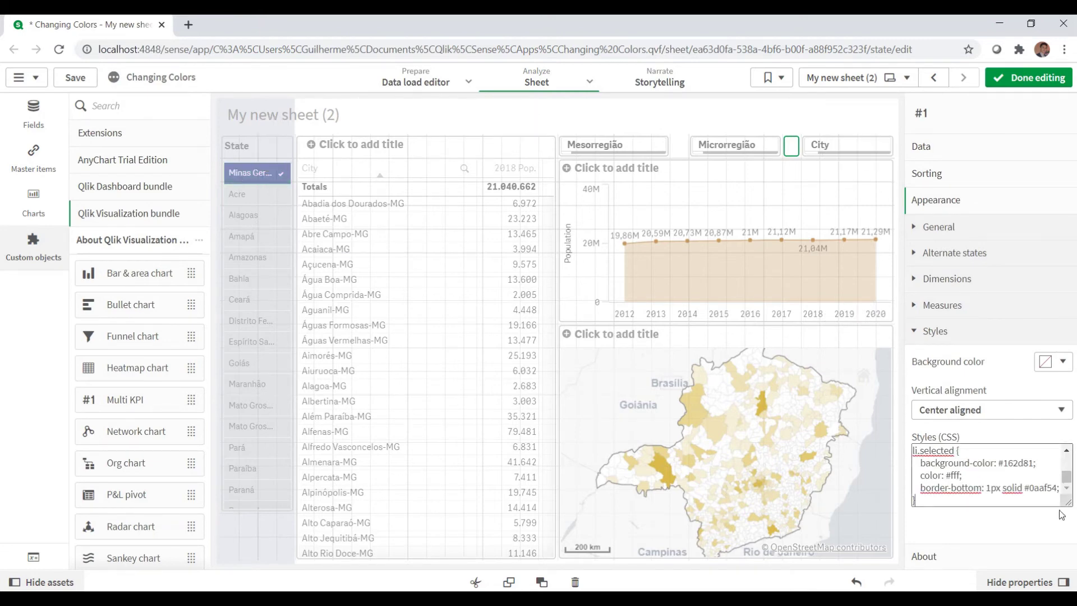
Pick the golden yellow #d9c40b in Google's colour picker, then go back to Qlik Sense
{"action": "left_click", "coordinate": [306, 547]}
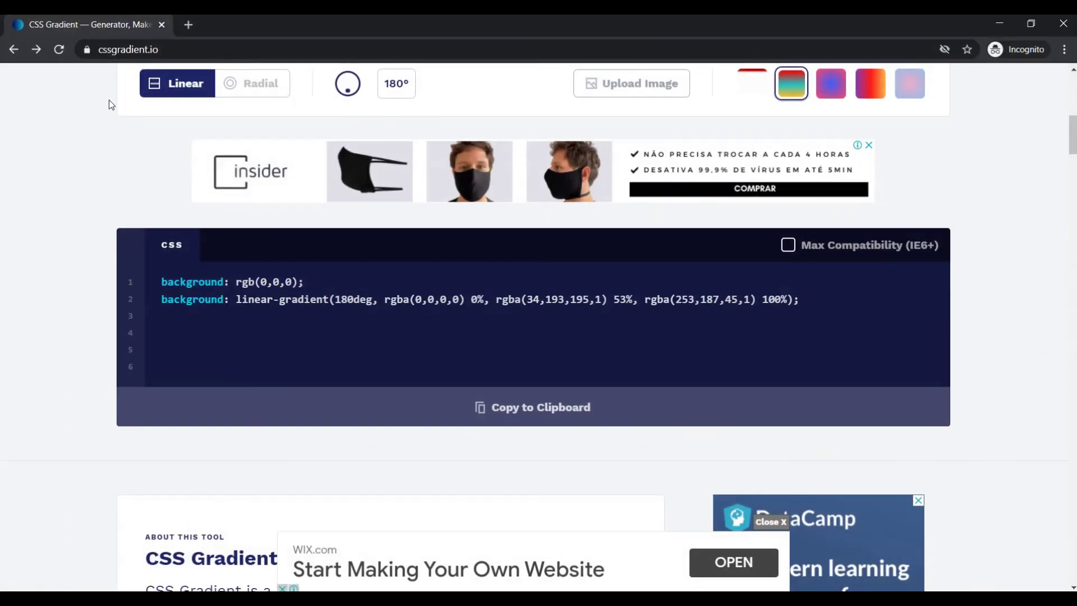
{"action": "left_click", "coordinate": [40, 55]}
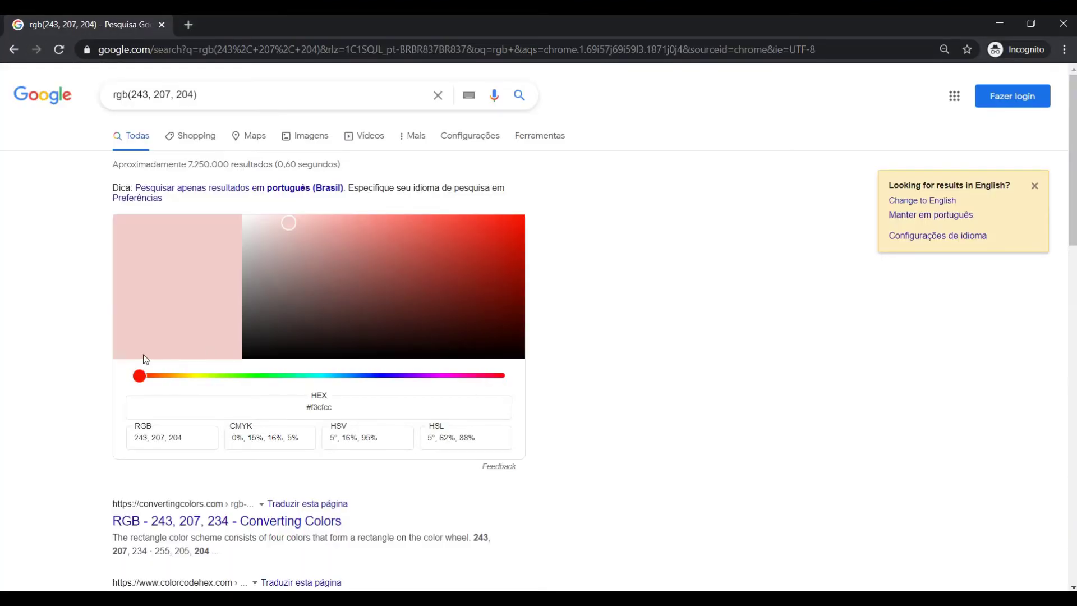
{"action": "left_click_drag", "start_coordinate": [143, 380], "coordinate": [202, 382]}
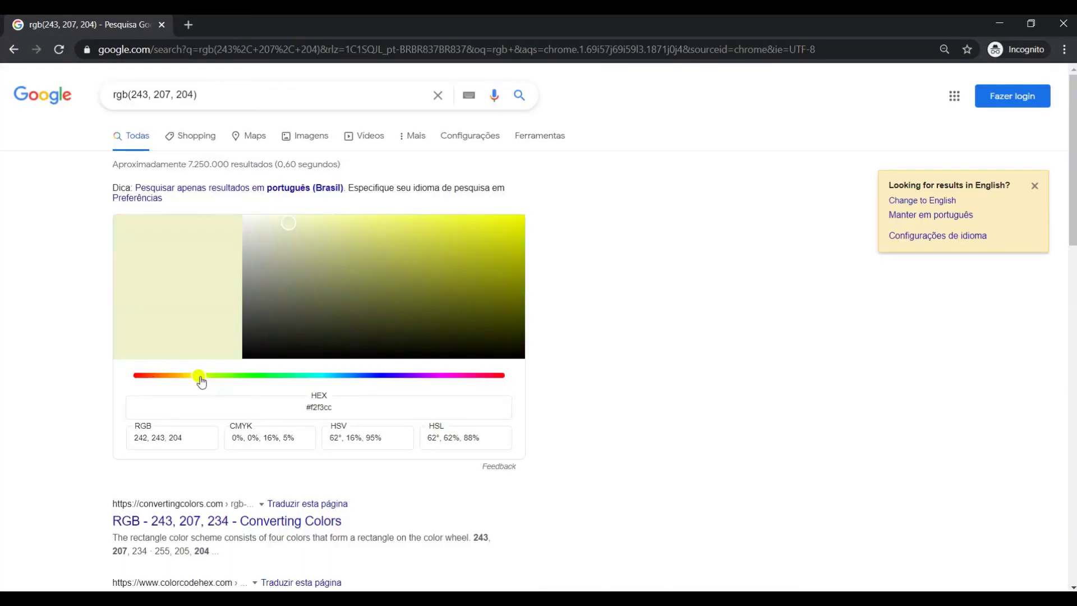
{"action": "left_click_drag", "start_coordinate": [424, 229], "coordinate": [507, 238]}
{"action": "left_click_drag", "start_coordinate": [194, 383], "coordinate": [187, 380]}
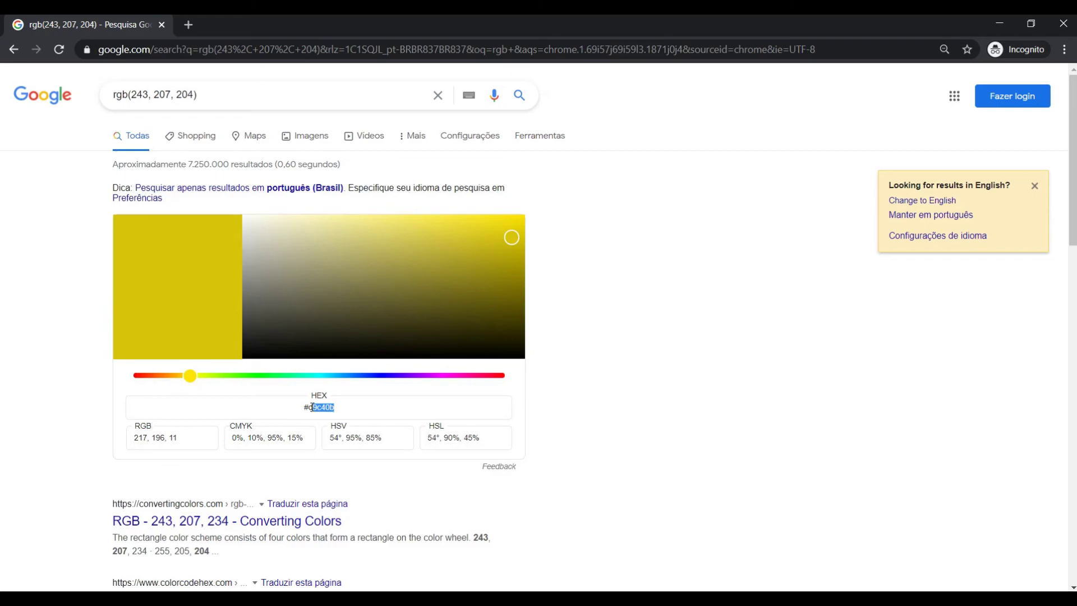
{"action": "left_click", "coordinate": [996, 28]}
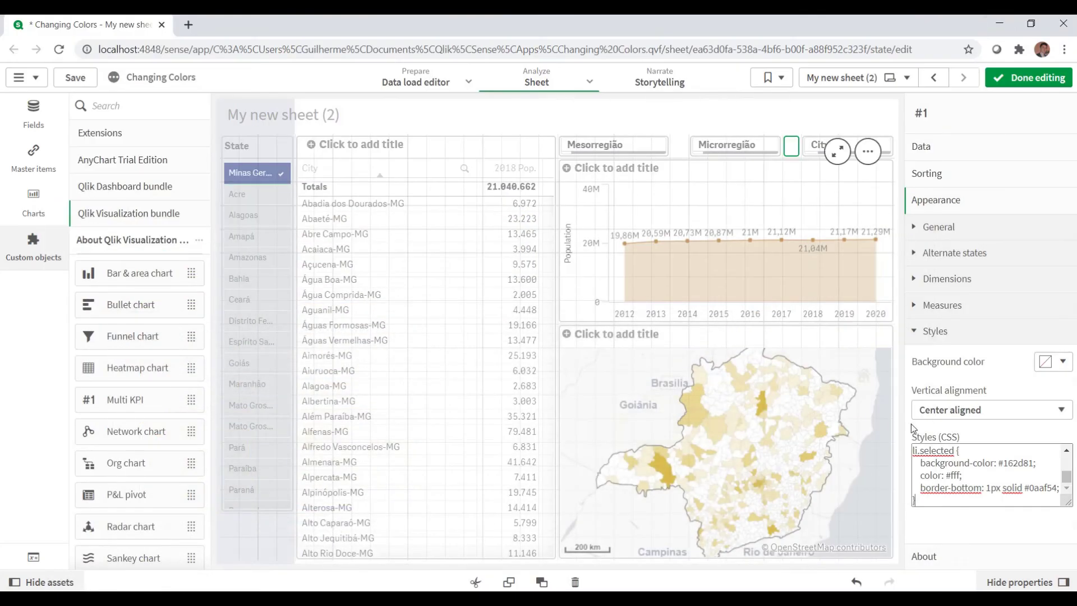
Replace #162d81 and #0aaf54 in the selected-item CSS with #d9c40b and finish editing
{"action": "double_click", "coordinate": [1018, 463]}
{"action": "type", "text": "d9c40b"}
{"action": "double_click", "coordinate": [1043, 487]}
{"action": "type", "text": "d9c40b"}
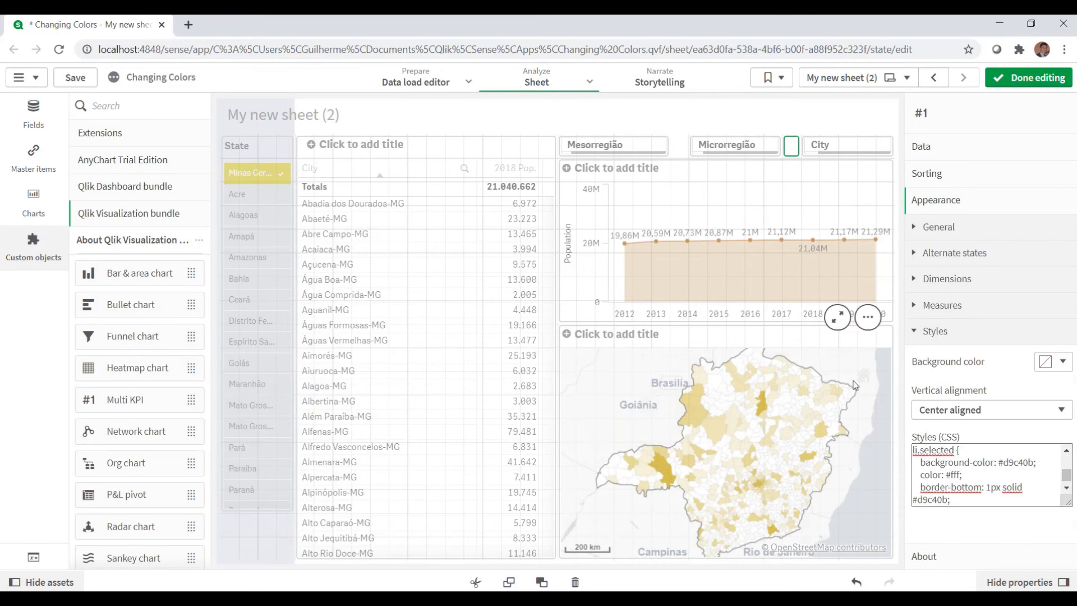
{"action": "left_click", "coordinate": [1032, 77]}
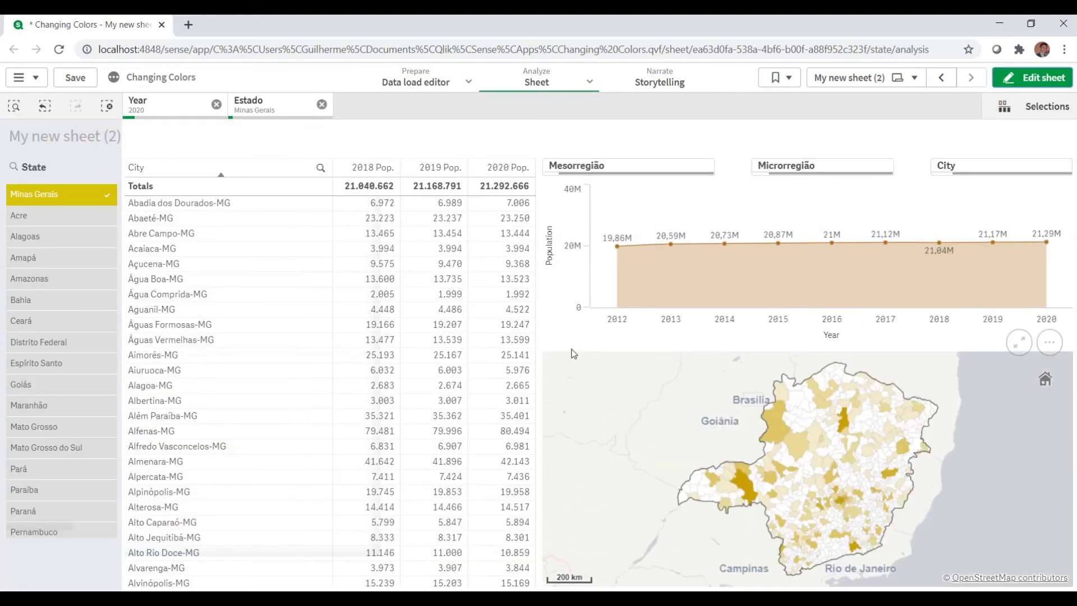
Select mesoregions Central Mineira through Norte de Minas and cities Águas Vermelhas through Augusto de Lima
{"action": "left_click", "coordinate": [613, 173]}
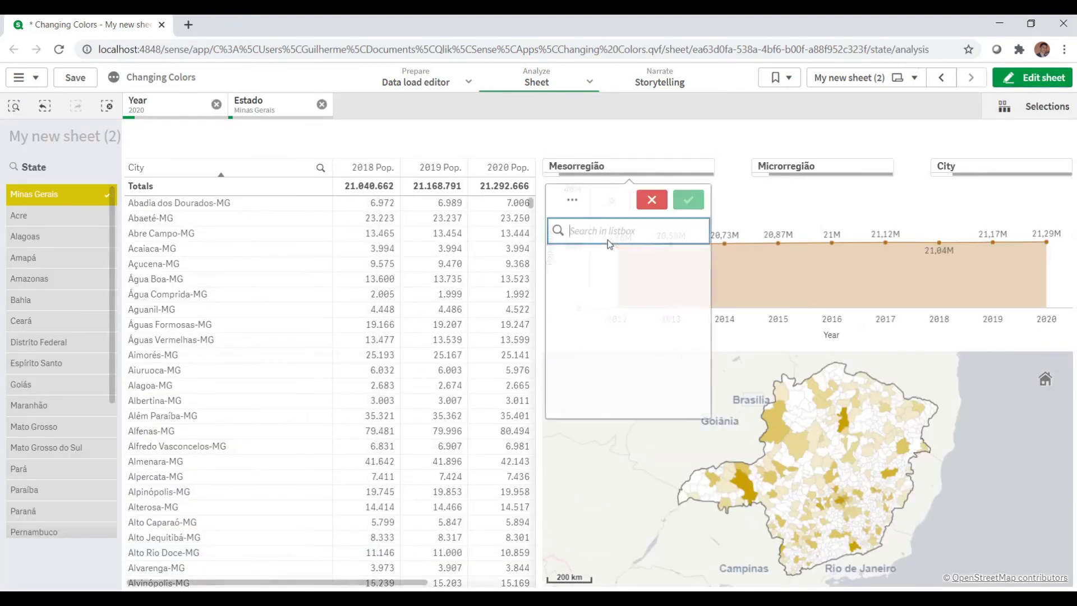
{"action": "left_click_drag", "start_coordinate": [617, 276], "coordinate": [617, 360]}
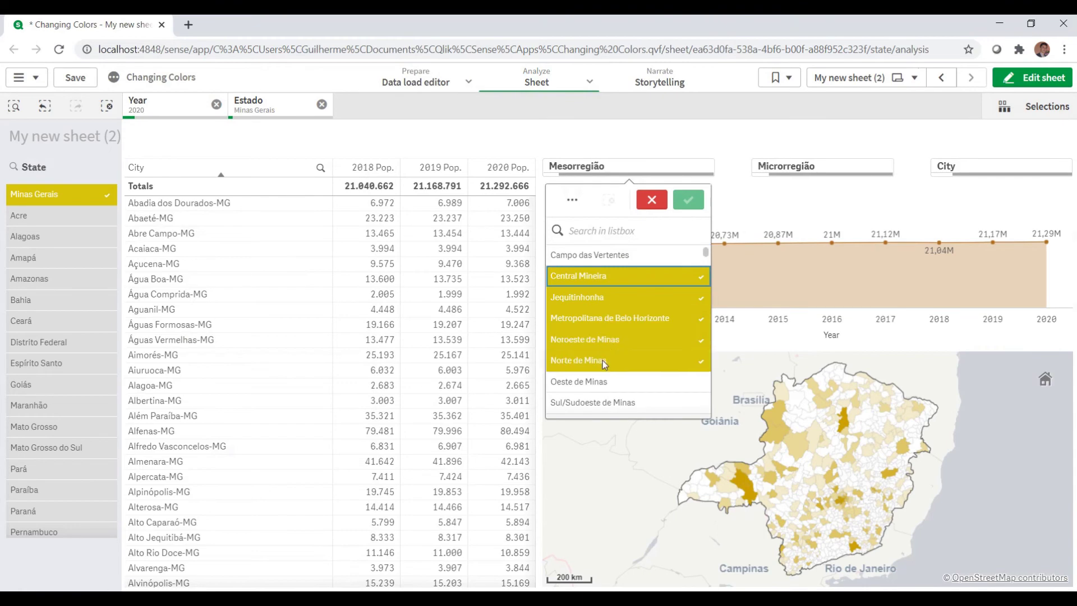
{"action": "left_click", "coordinate": [688, 202]}
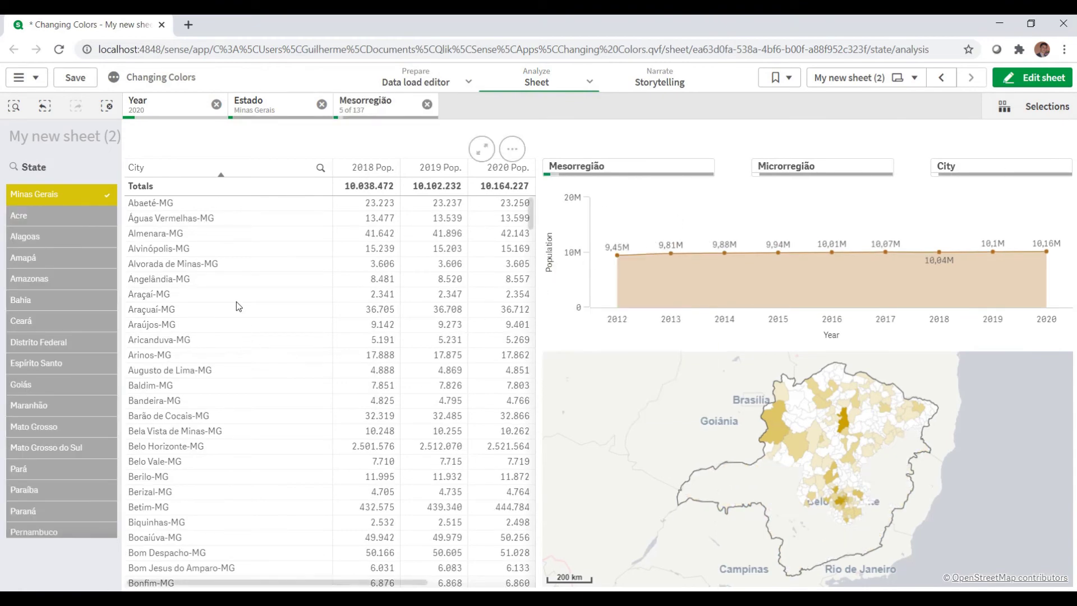
{"action": "left_click_drag", "start_coordinate": [214, 219], "coordinate": [218, 375]}
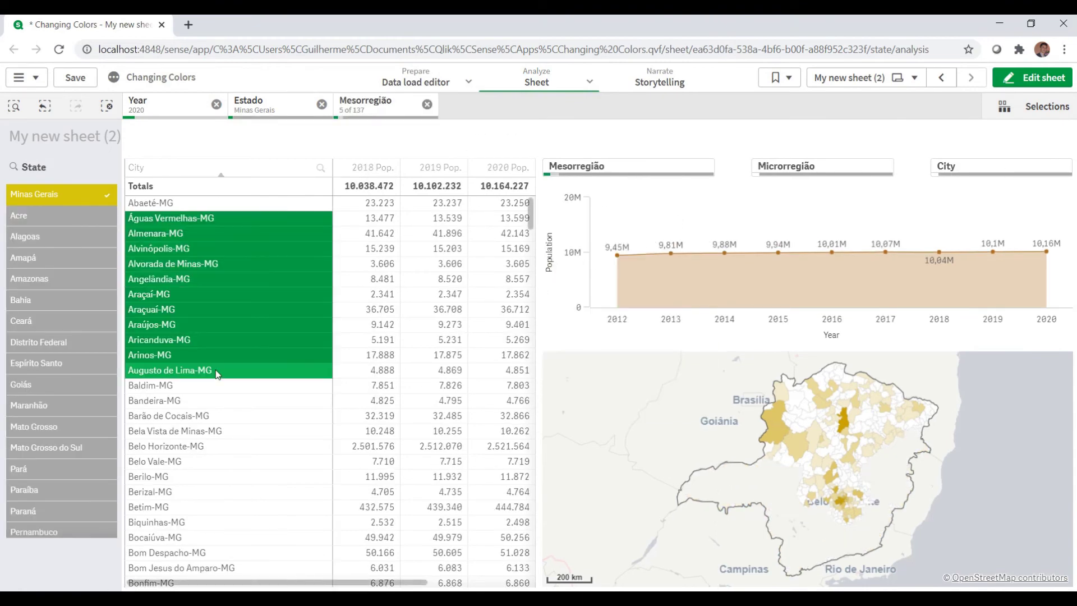
{"action": "left_click", "coordinate": [1034, 78]}
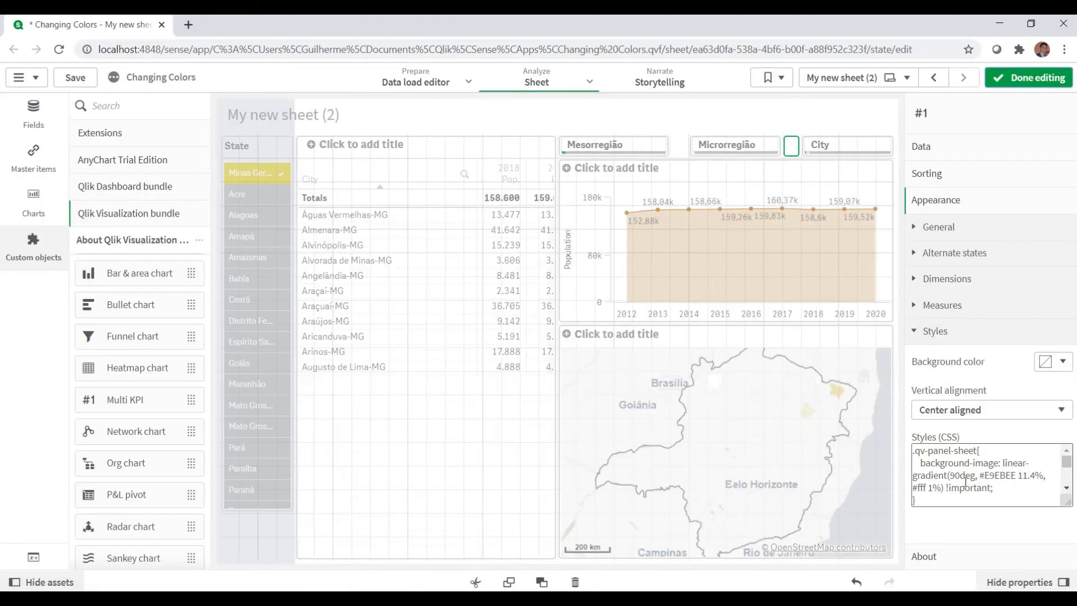
{"action": "scroll", "coordinate": [964, 481], "scroll_direction": "down", "scroll_amount": 3}
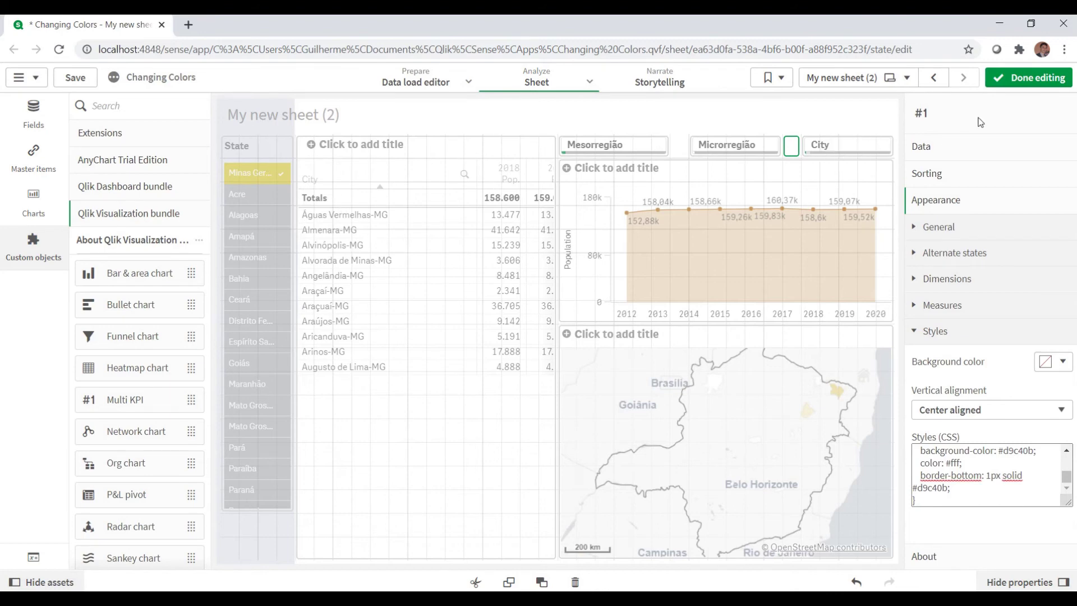
{"action": "left_click", "coordinate": [1029, 77]}
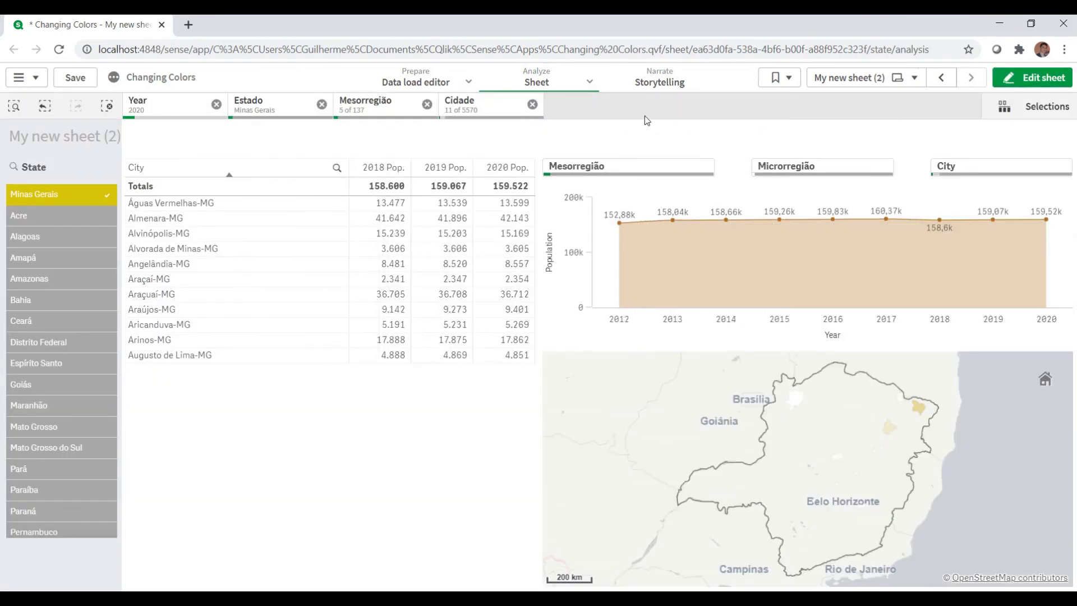
Inspect the sheet title in DevTools, then restore the Alagoas, Amapá, Amazonas, Minas Gerais selection
{"action": "key", "text": "F12"}
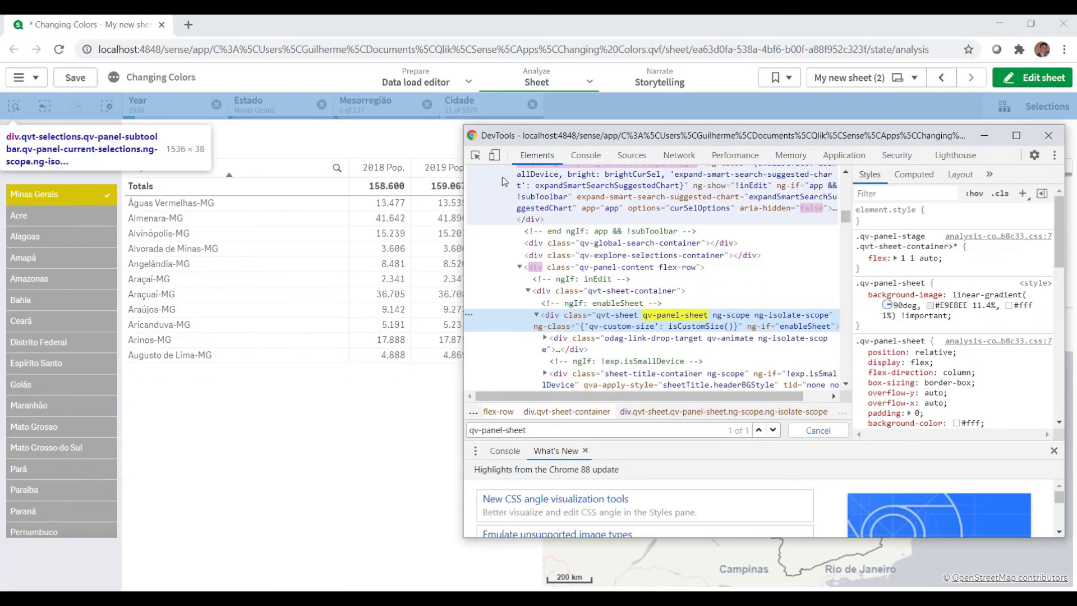
{"action": "left_click", "coordinate": [476, 157]}
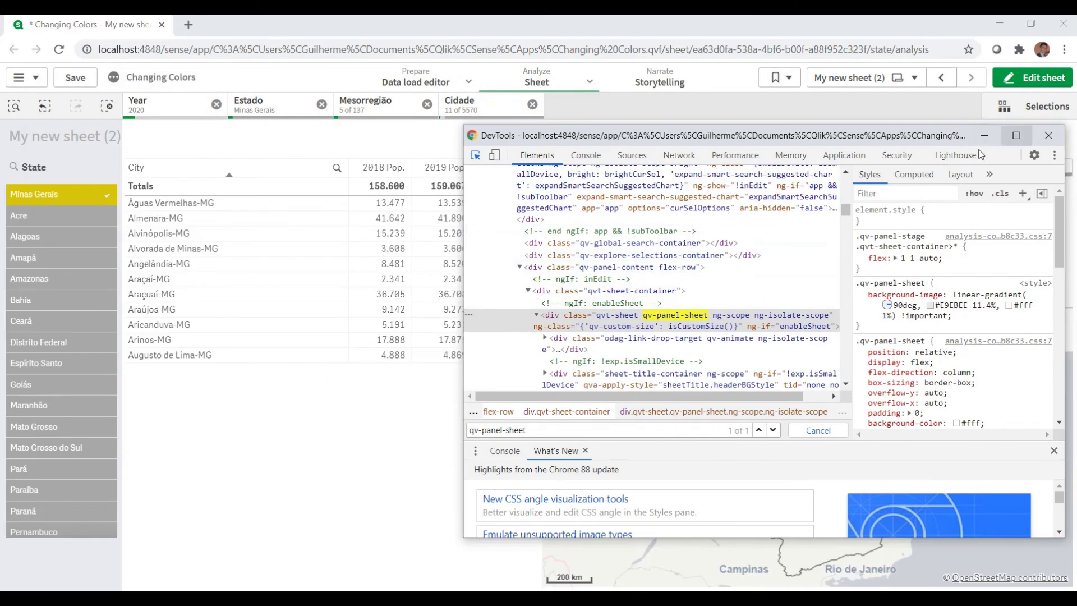
{"action": "left_click", "coordinate": [985, 135]}
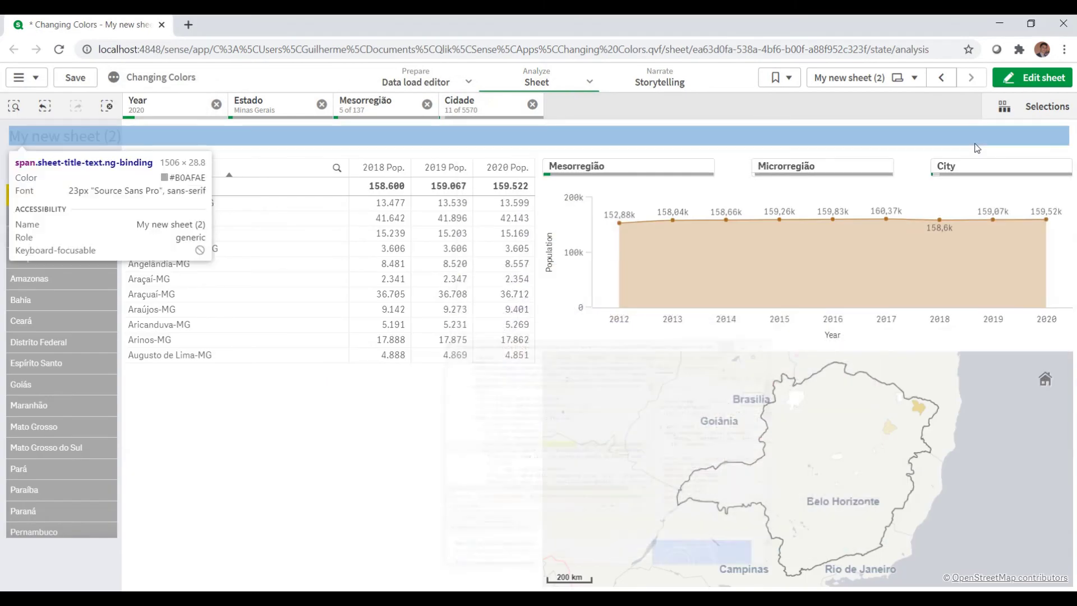
{"action": "left_click", "coordinate": [436, 141]}
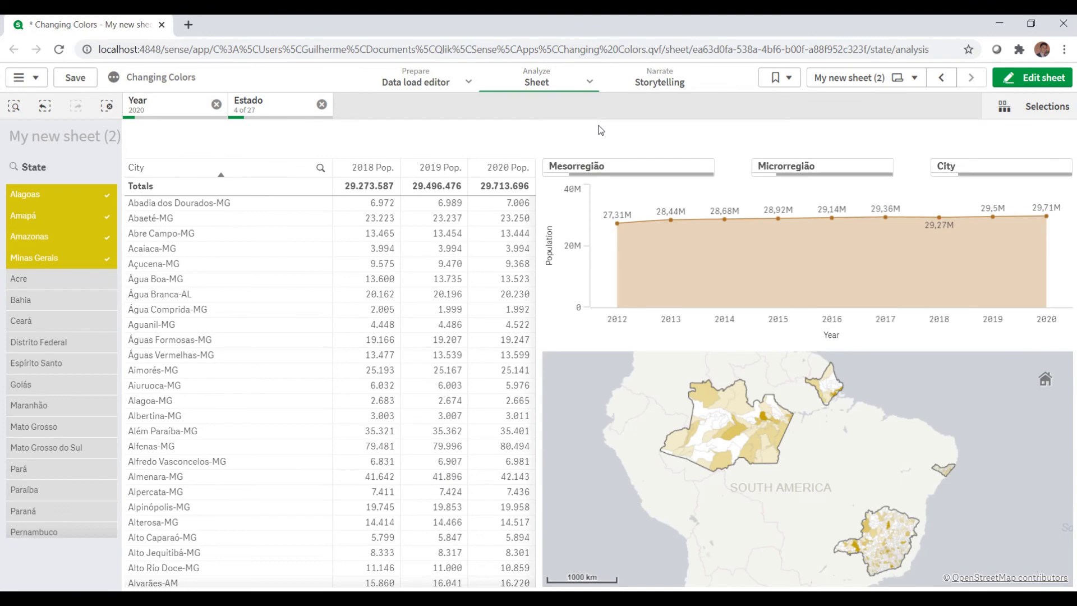
In app appearance settings, set the sheet title background to yellow-orange and the title font to black
{"action": "left_click", "coordinate": [165, 77]}
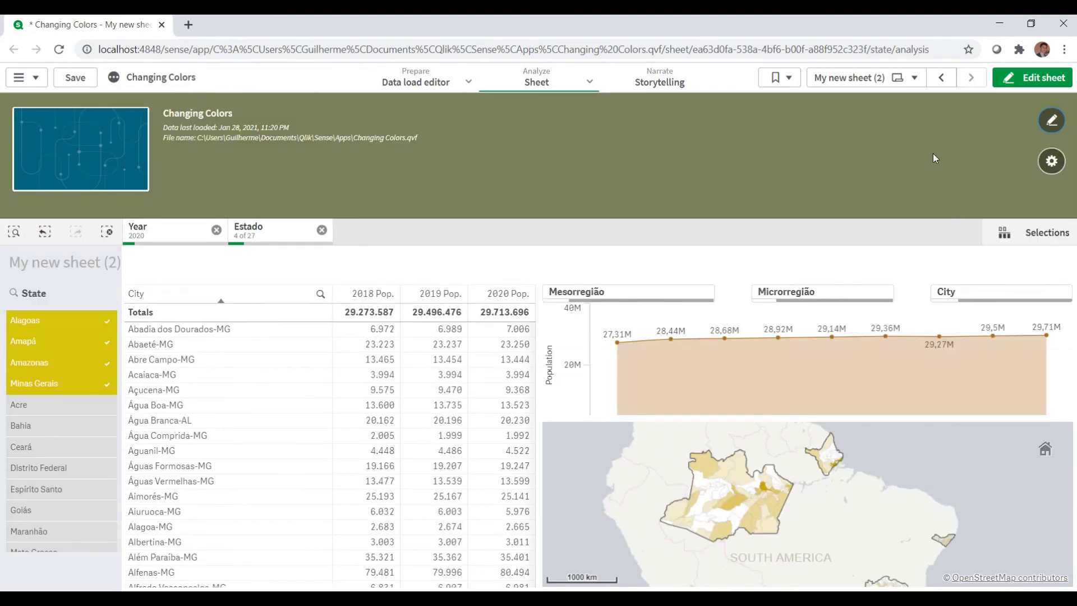
{"action": "left_click", "coordinate": [1050, 163]}
{"action": "left_click", "coordinate": [708, 138]}
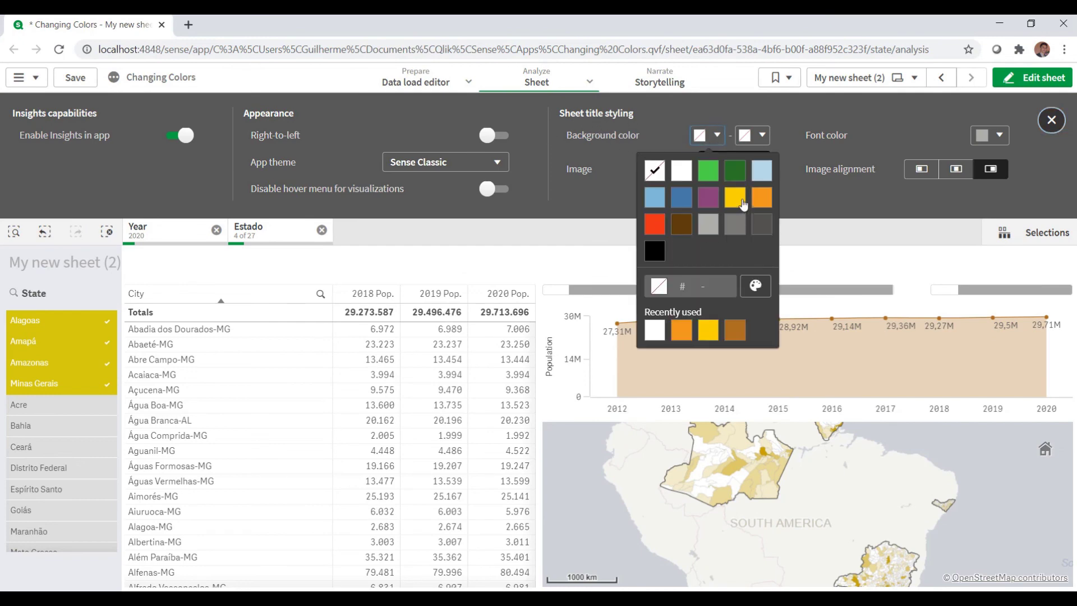
{"action": "left_click", "coordinate": [742, 202]}
{"action": "left_click", "coordinate": [763, 136]}
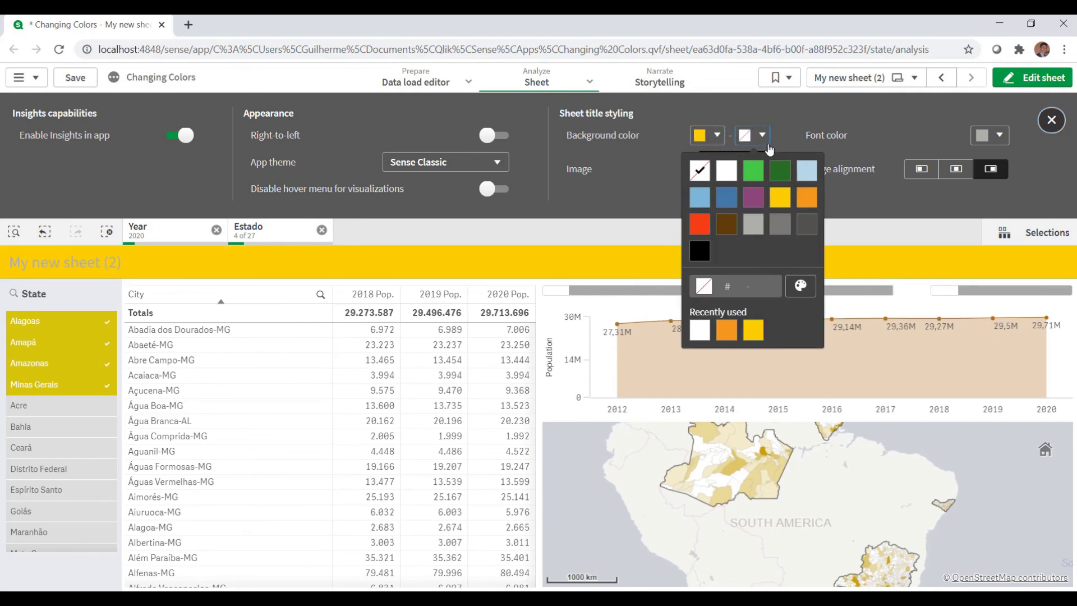
{"action": "left_click", "coordinate": [809, 197]}
{"action": "left_click", "coordinate": [993, 146]}
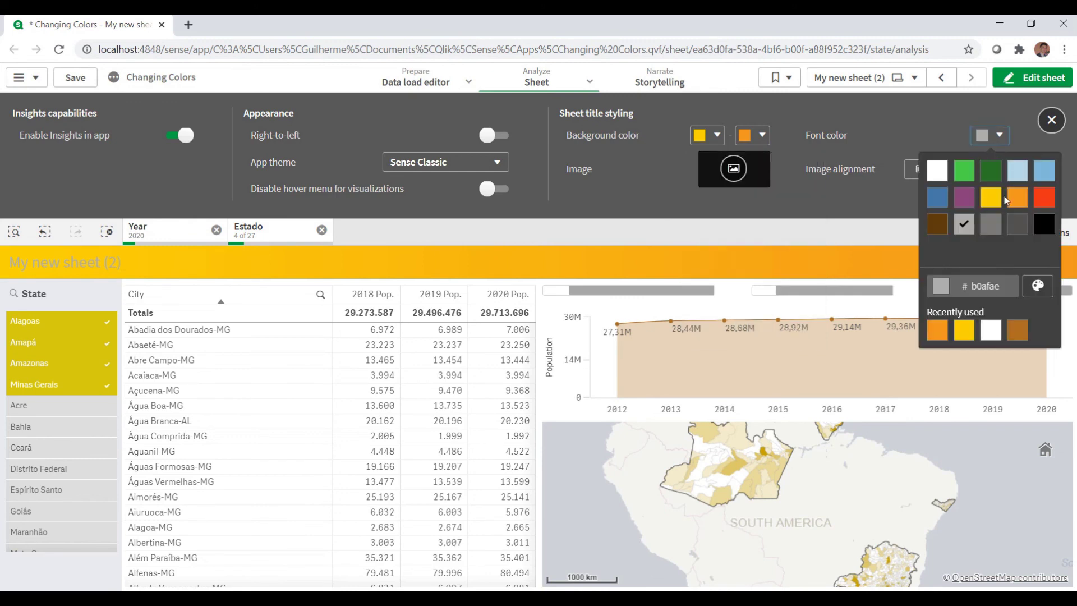
{"action": "left_click", "coordinate": [1044, 224]}
{"action": "left_click", "coordinate": [338, 142]}
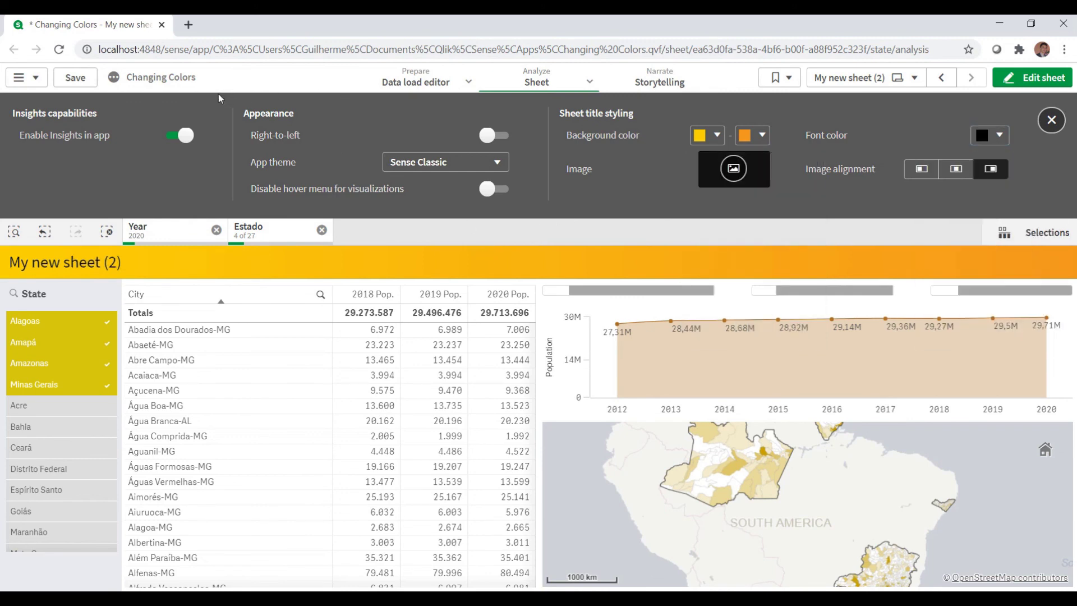
{"action": "left_click", "coordinate": [172, 78]}
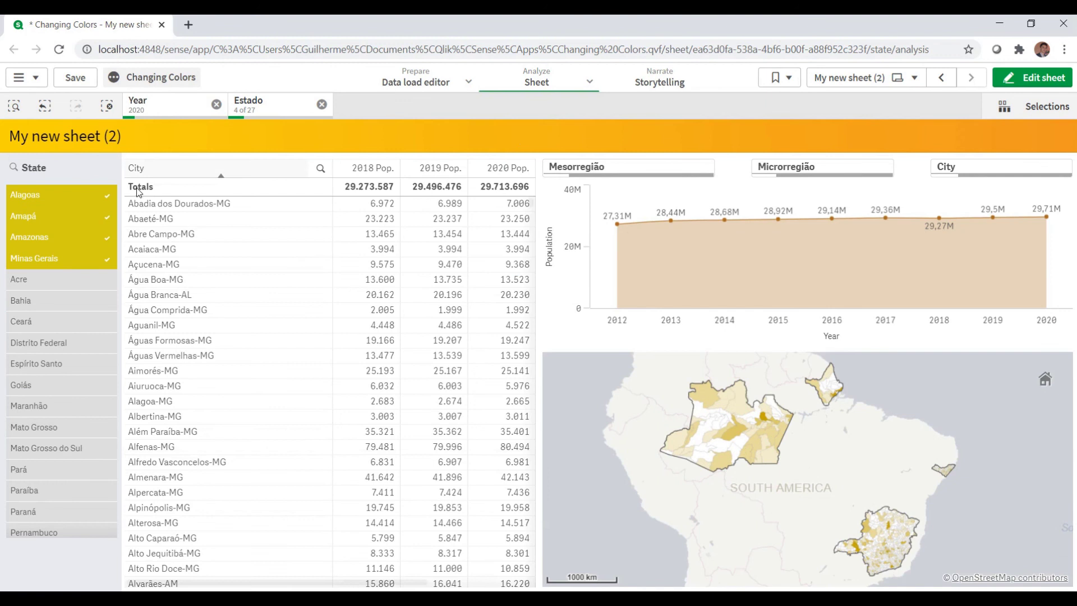